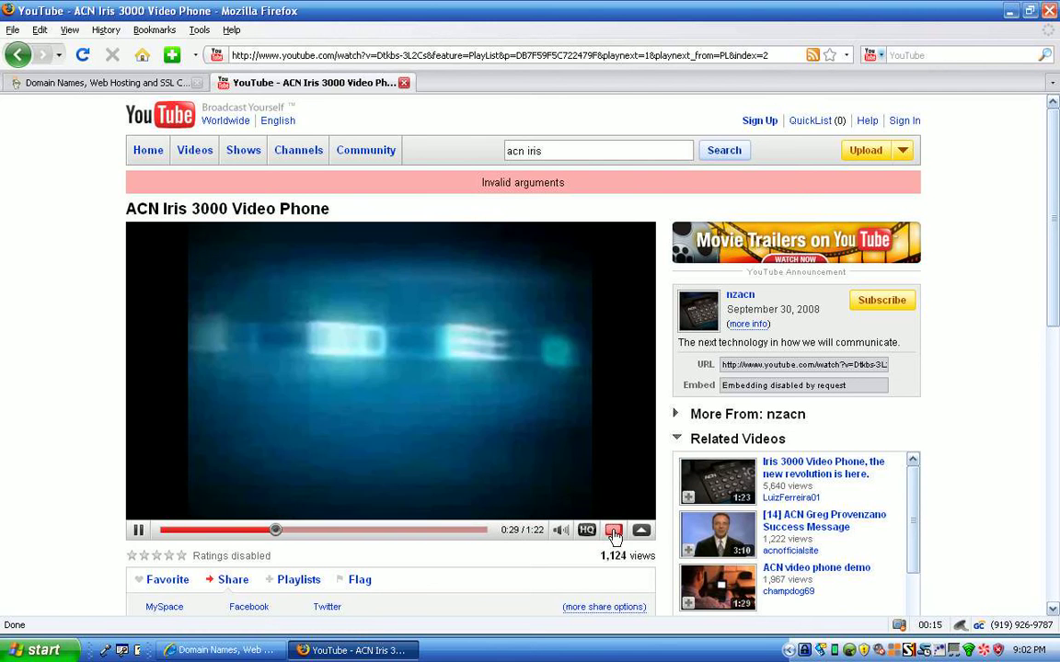
Watch the ACN Iris 3000 phone video full screen, exit it, and go back to the GoDaddy tab.
left_click(613, 535)
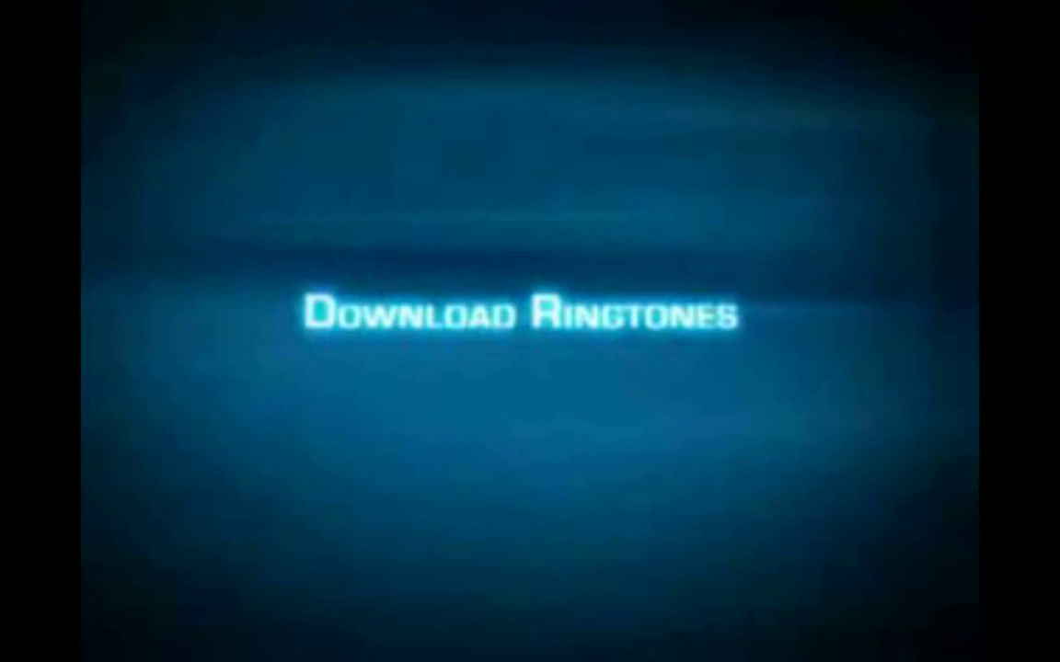
key("Escape")
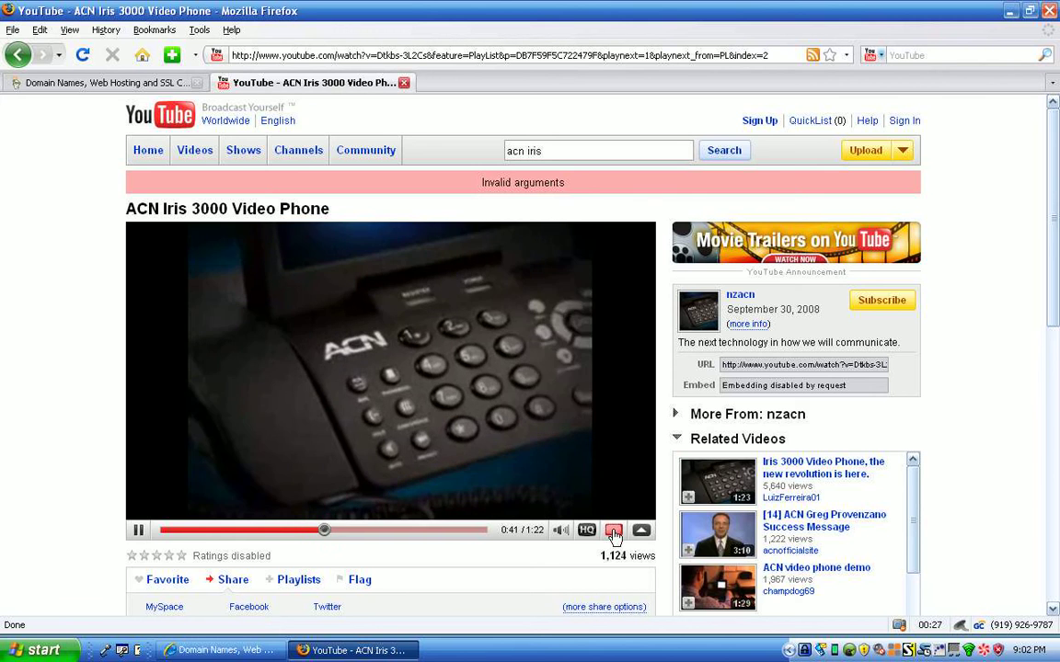
left_click(138, 82)
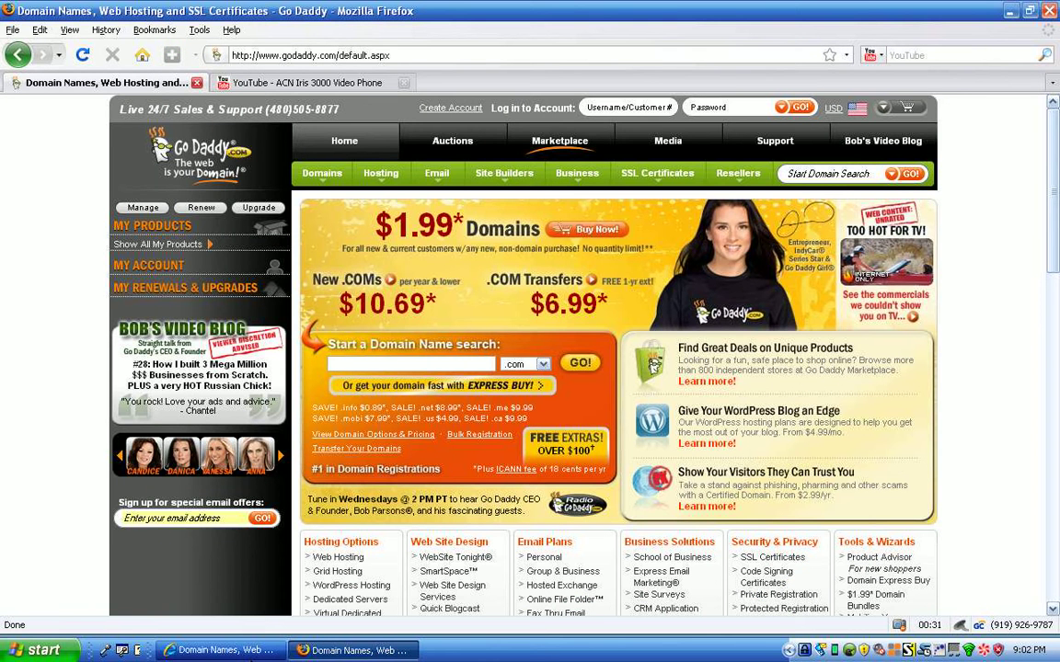
Switch to the Internet Explorer window showing the GoDaddy home page.
key("alt+Tab")
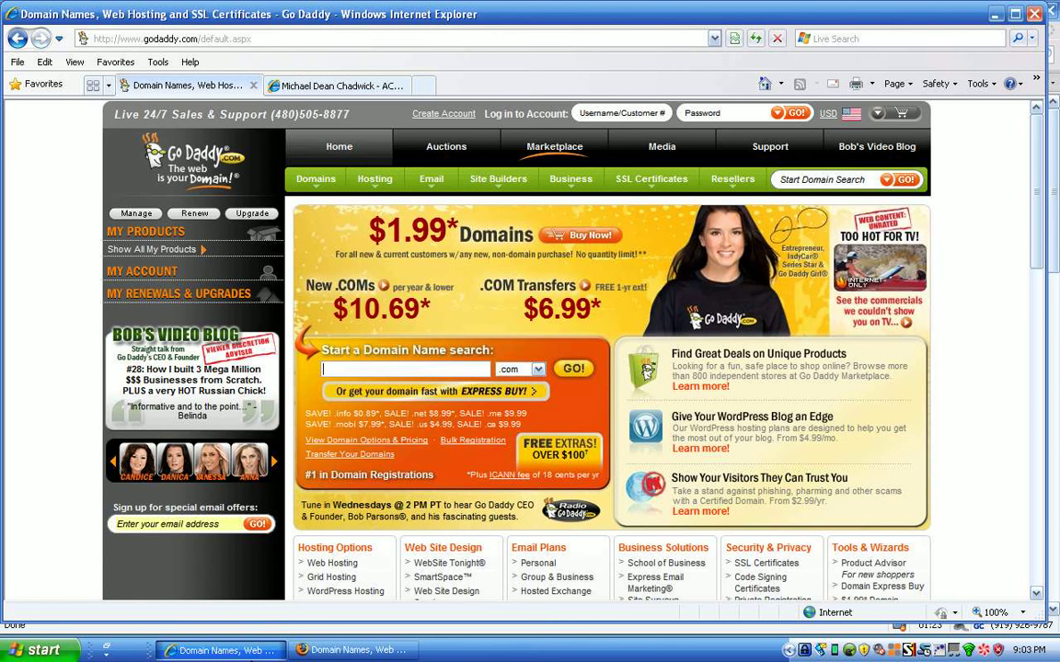
left_click(303, 87)
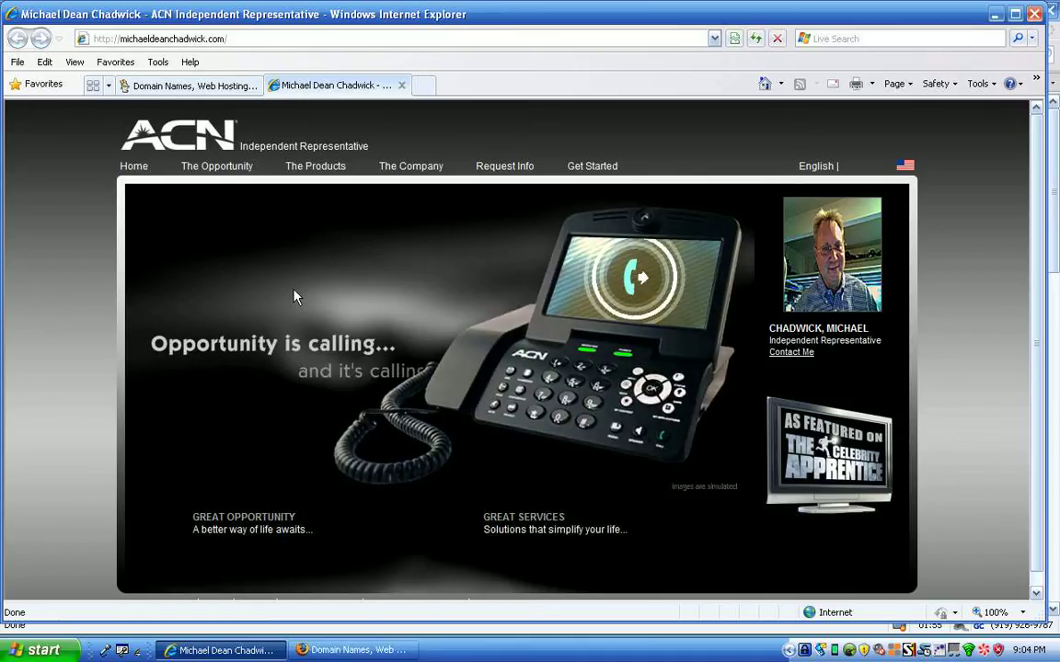
left_click(156, 85)
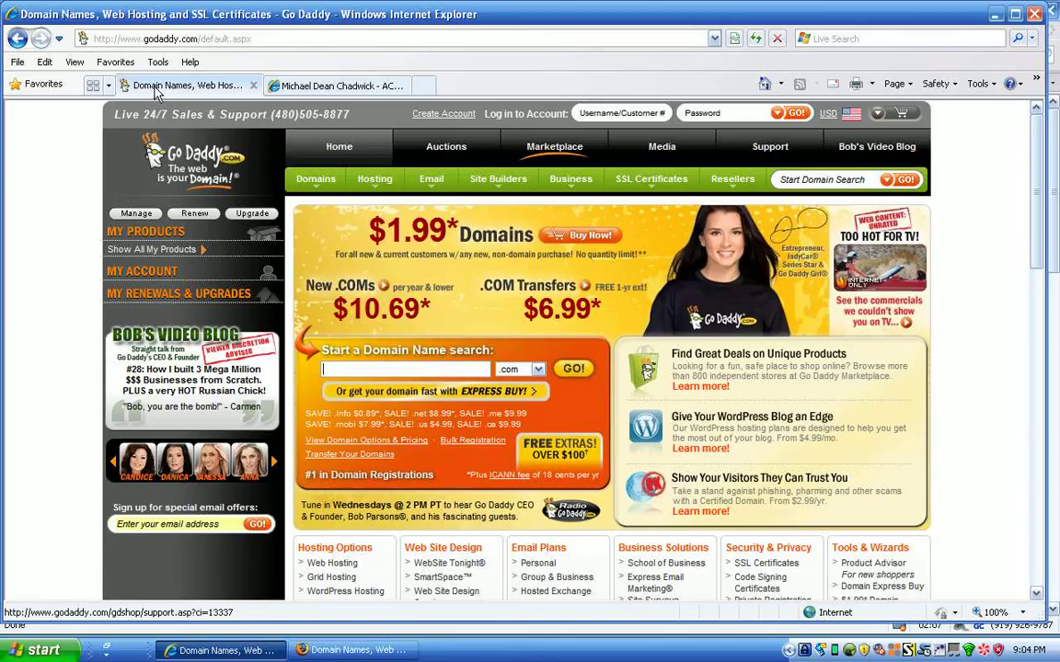
Open the Create A New Customer Account form and scroll through its fields and back up.
left_click(444, 123)
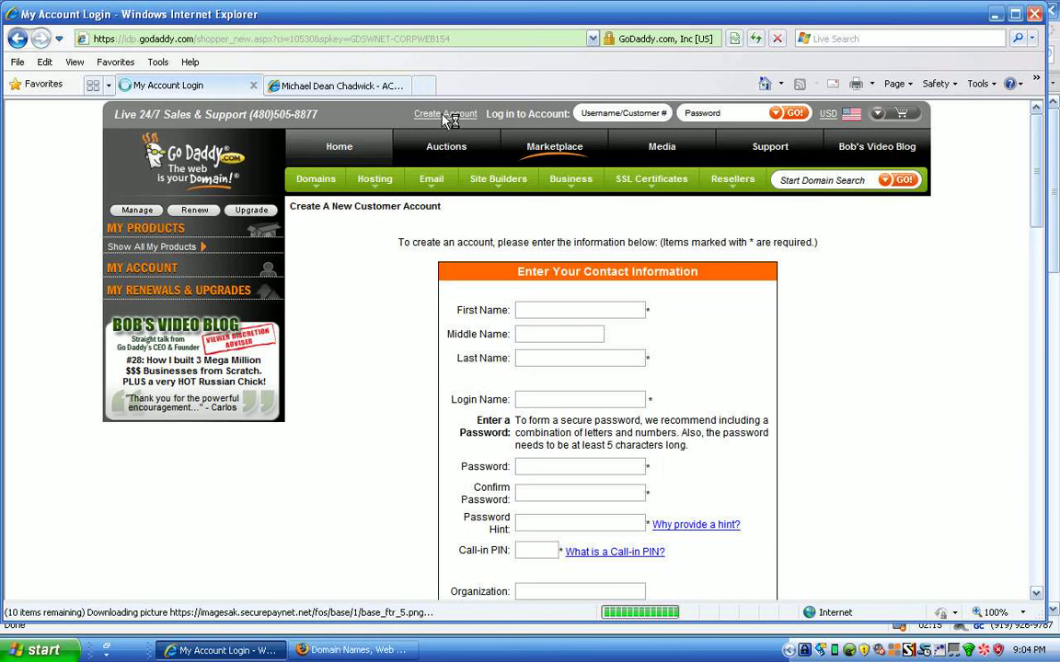
scroll(759, 257, "down", 3)
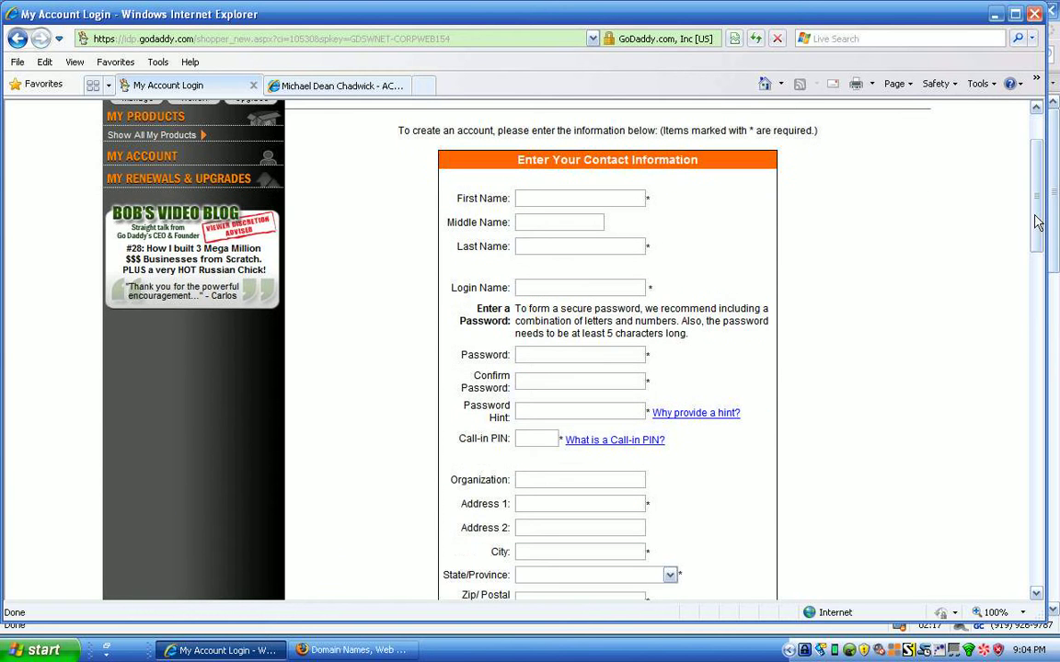
double_click(649, 200)
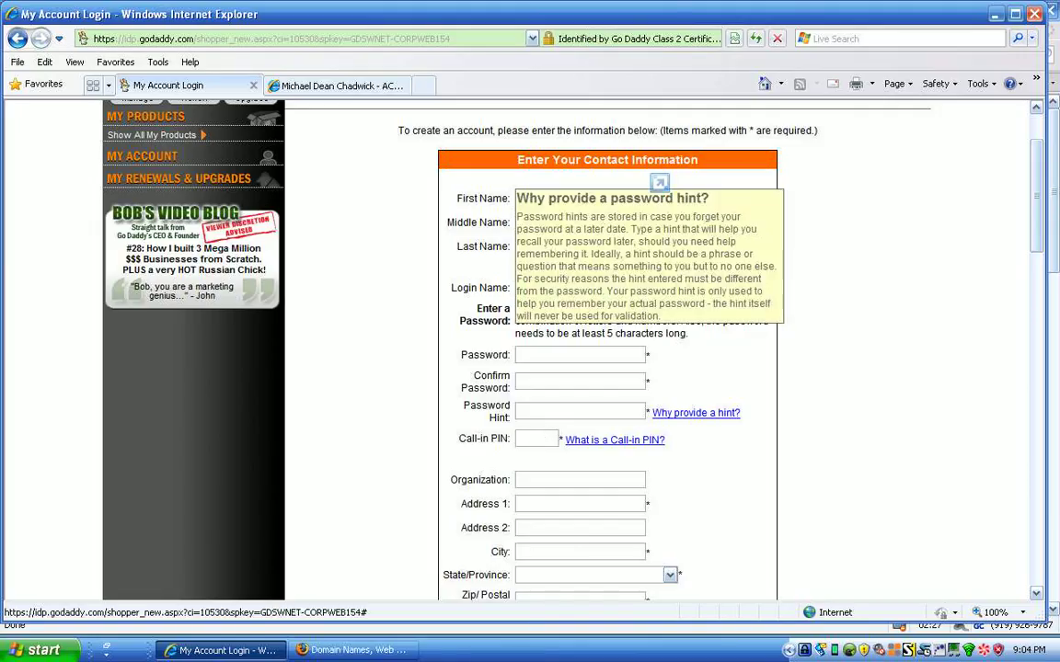
left_click_drag(1037, 211, 1003, 501)
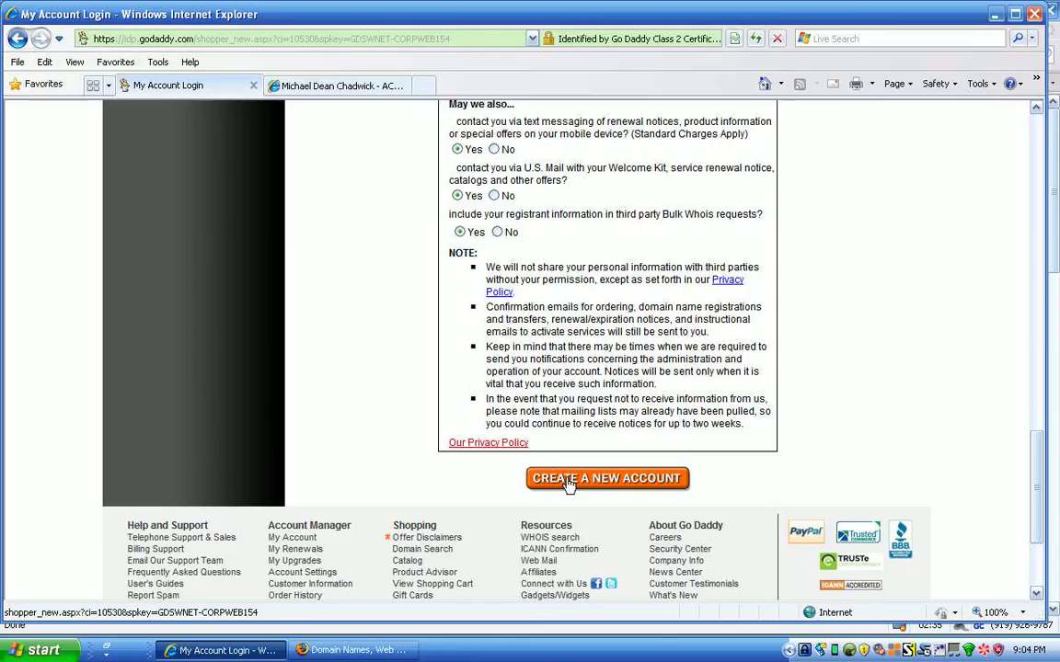
left_click_drag(1036, 479, 1031, 203)
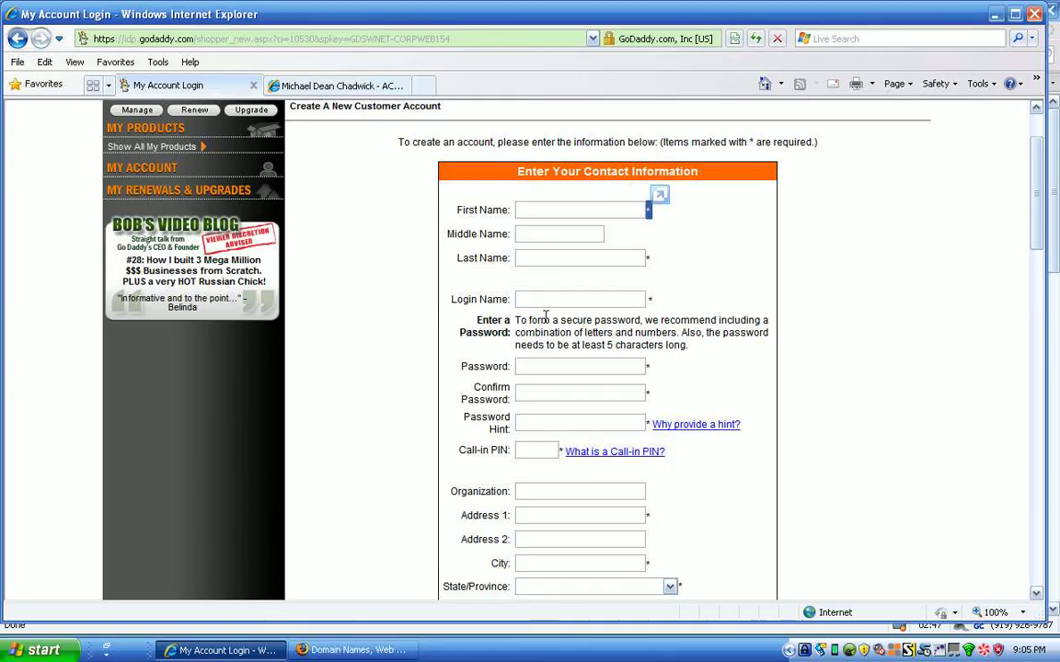
left_click_drag(1037, 193, 1010, 553)
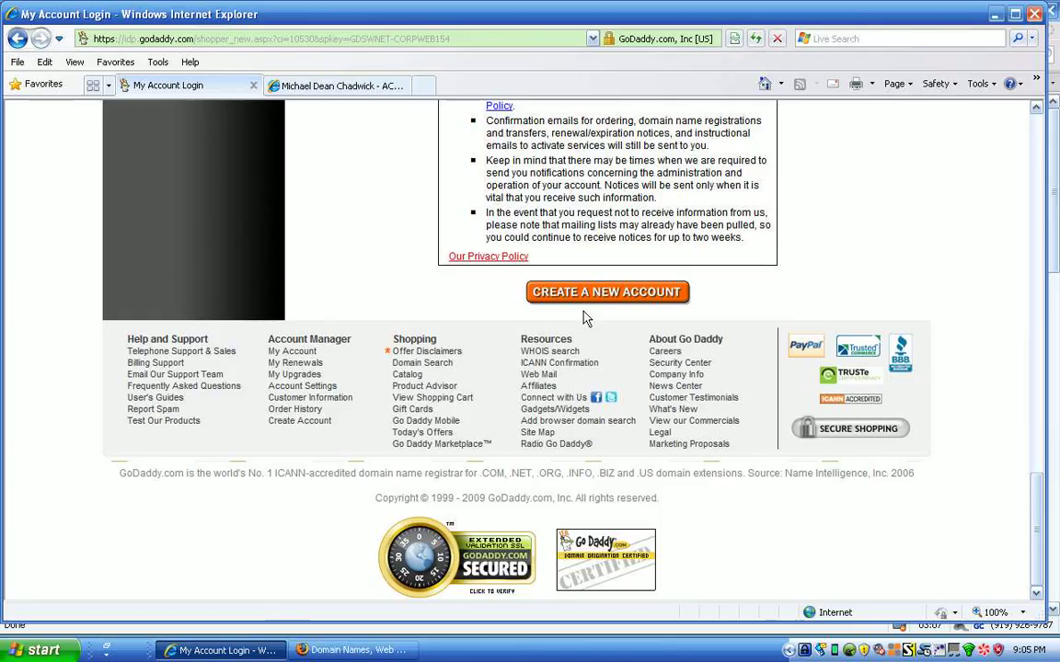
left_click(1032, 139)
left_click(1036, 129)
Select the account login name field and bring up the password manager.
left_click(1038, 135)
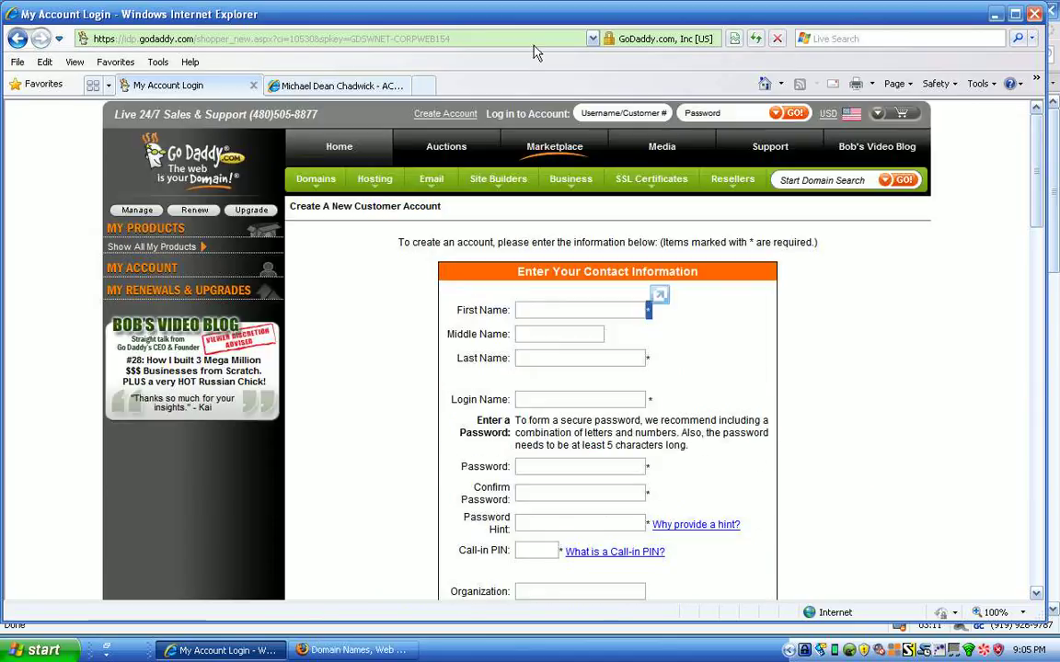
left_click(602, 113)
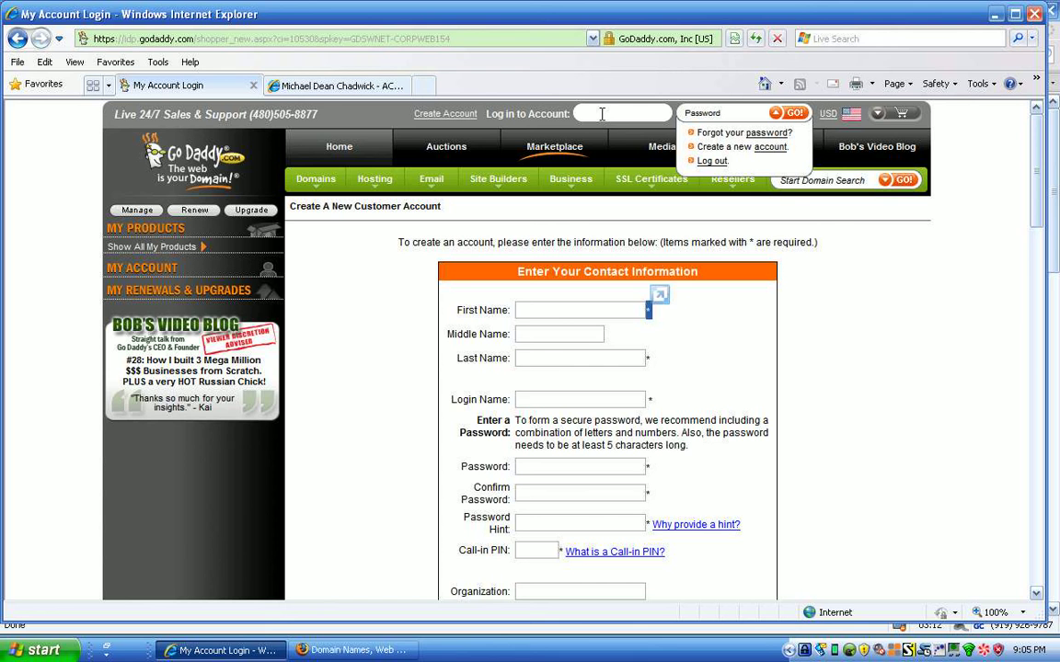
left_click(804, 651)
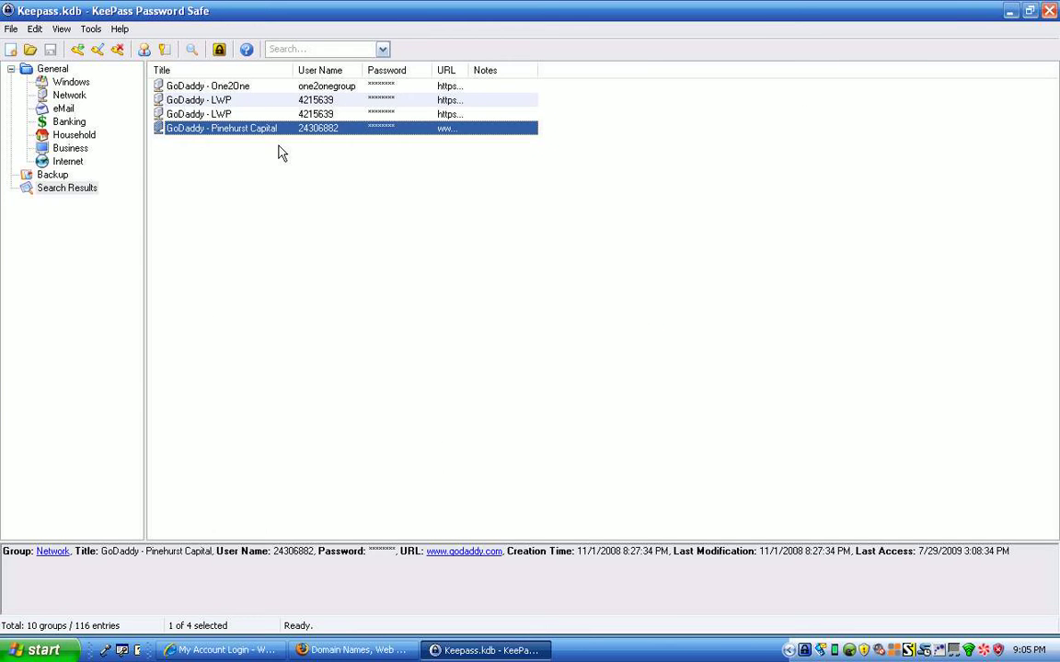
Auto-type the saved GoDaddy credentials from KeePass to sign into the account.
left_click(250, 134)
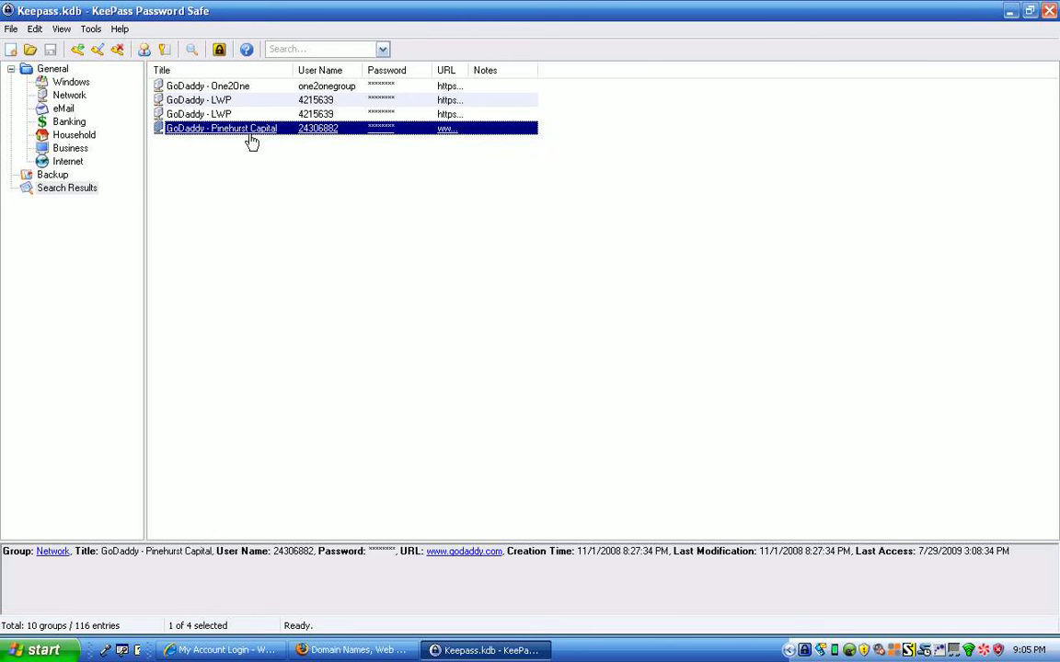
key("ctrl+v")
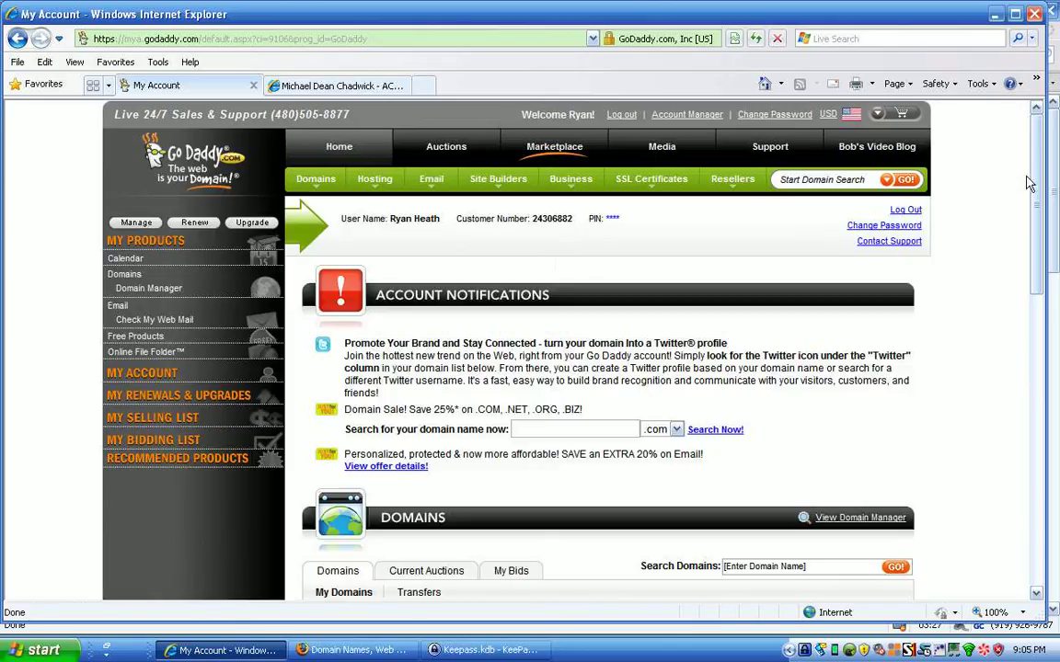
Look over the My Account overview, then go to the Domains search page.
left_click_drag(1033, 178, 1016, 391)
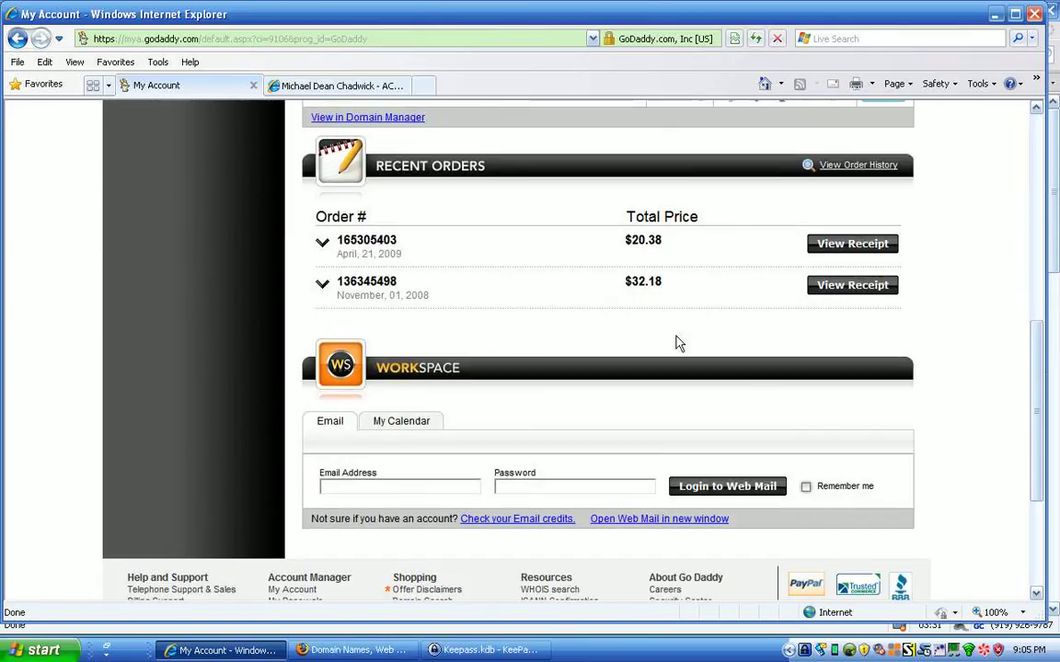
left_click_drag(1037, 376, 1037, 161)
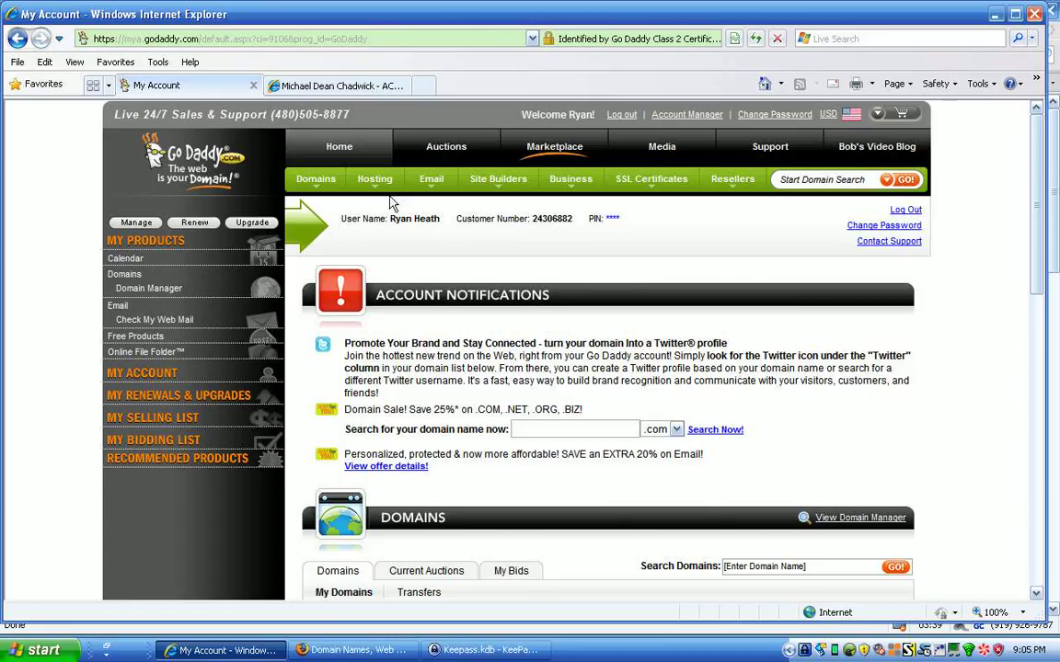
left_click(311, 180)
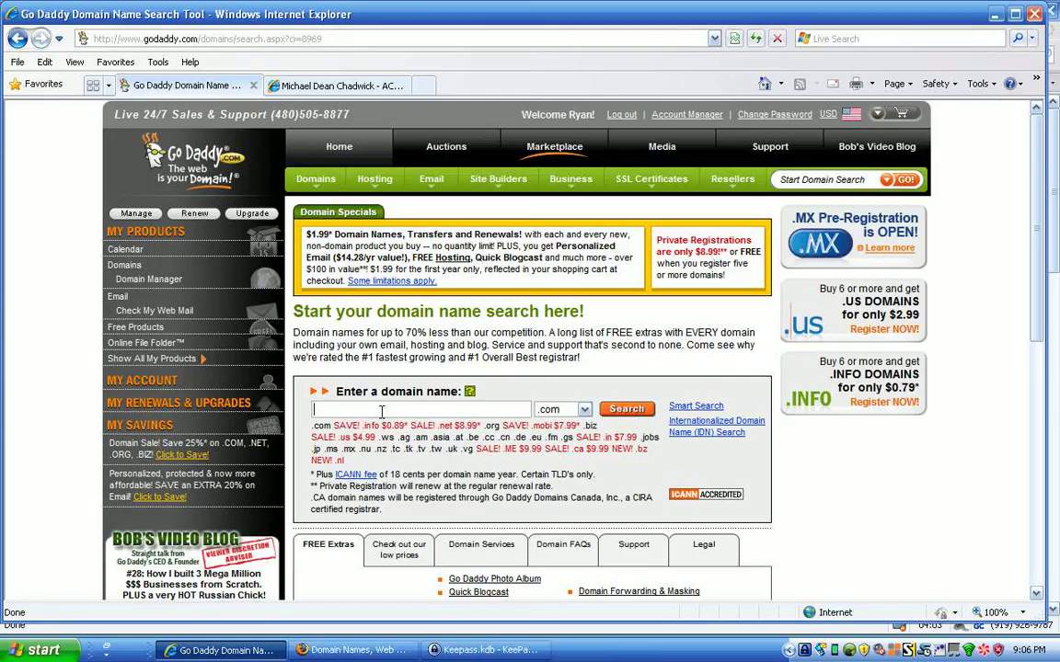
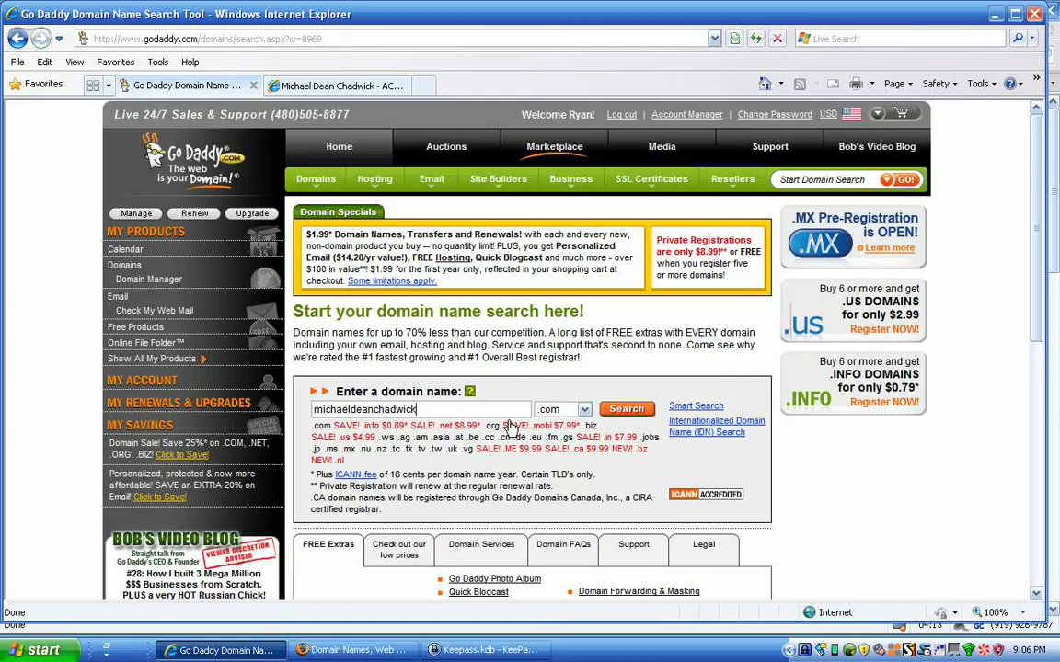
left_click(563, 410)
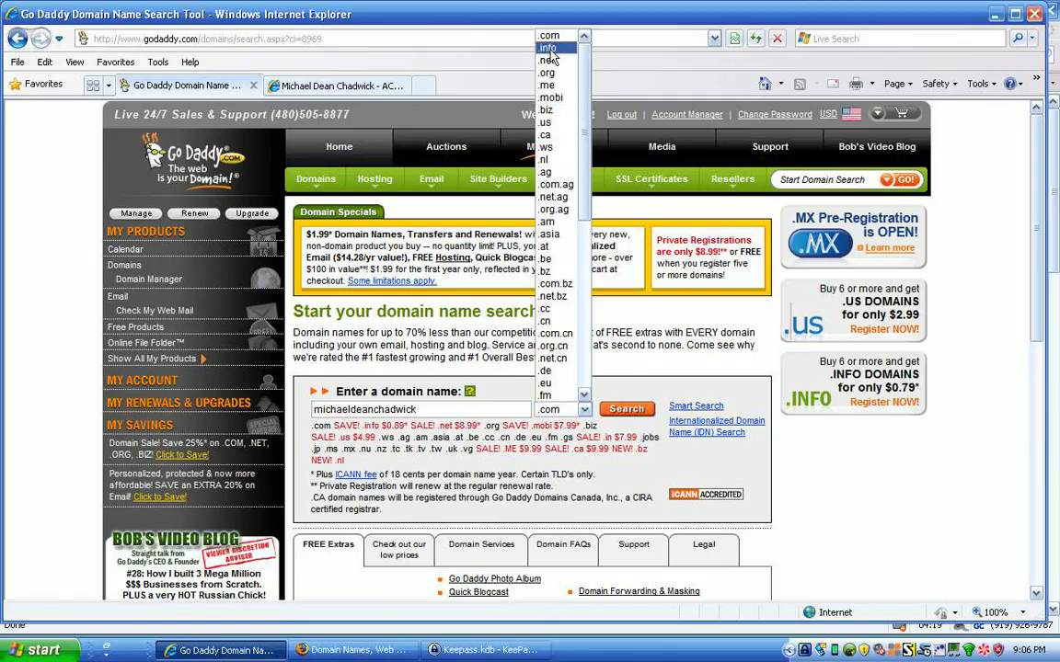
left_click(553, 413)
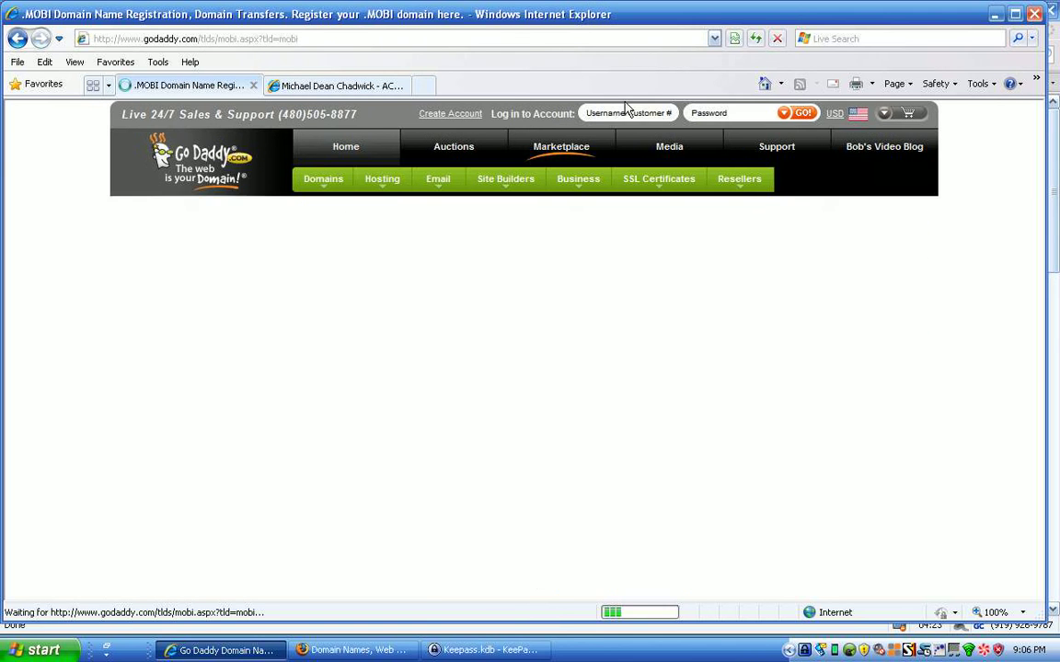
left_click(17, 40)
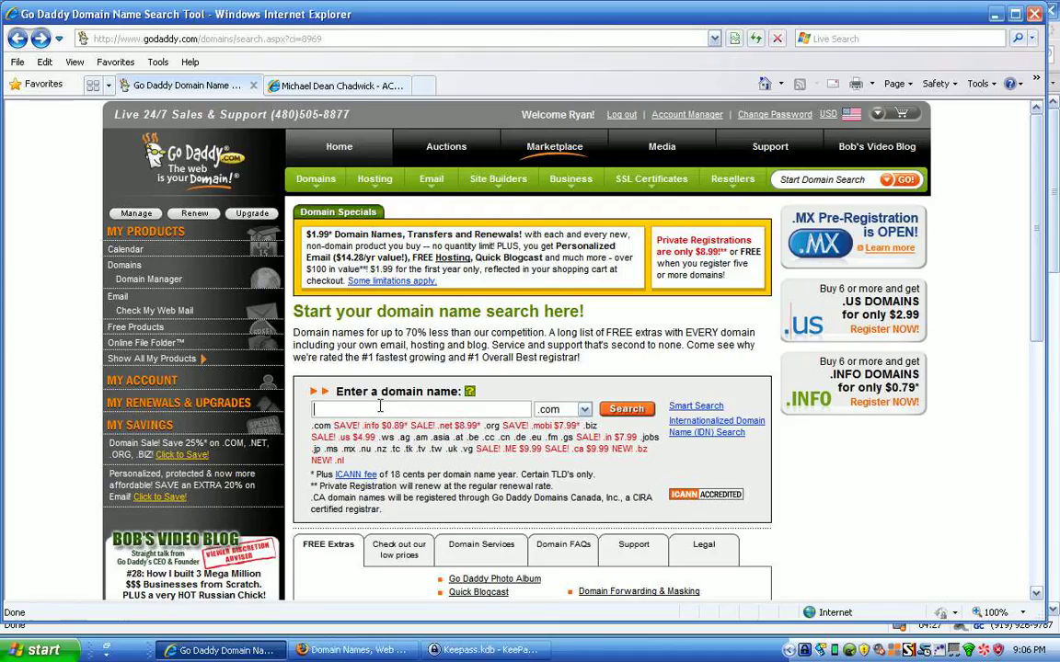
left_click(380, 409)
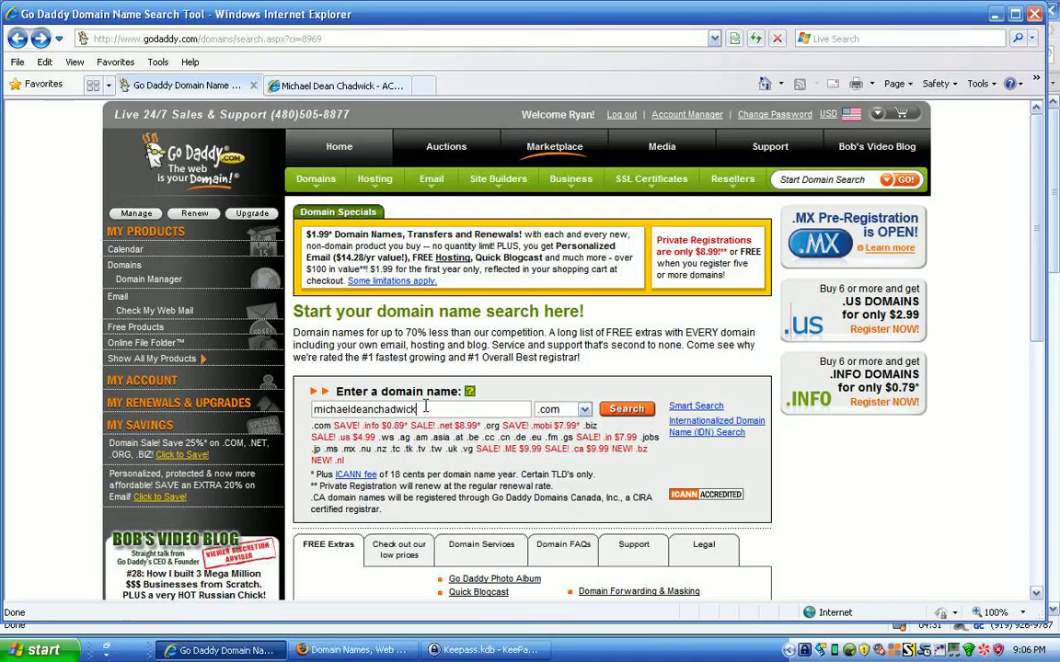
left_click(631, 412)
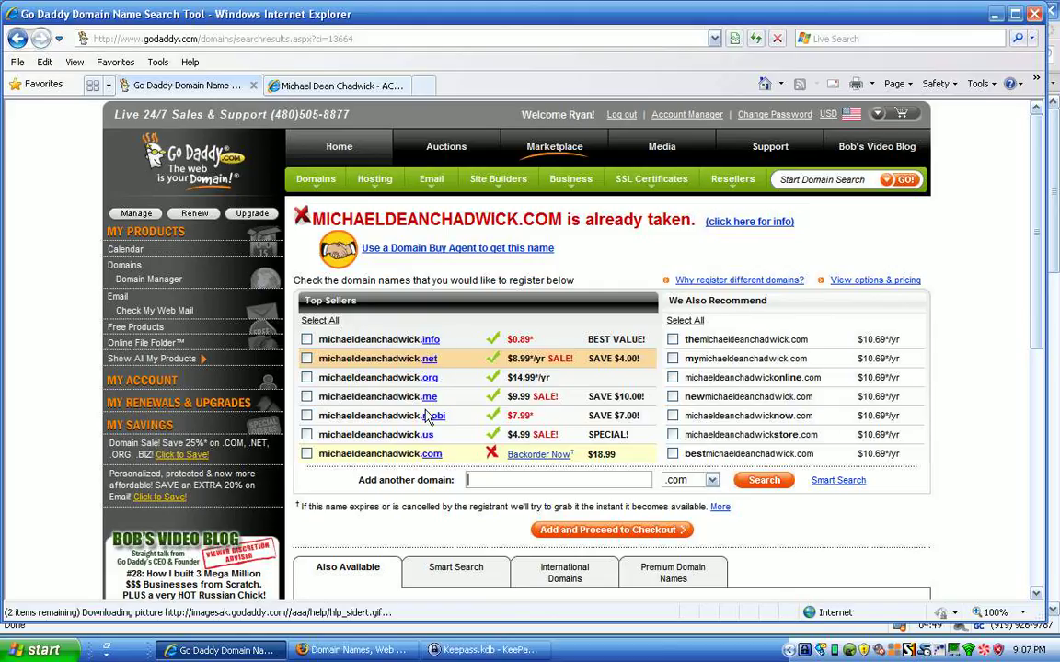
mouse_move(428, 364)
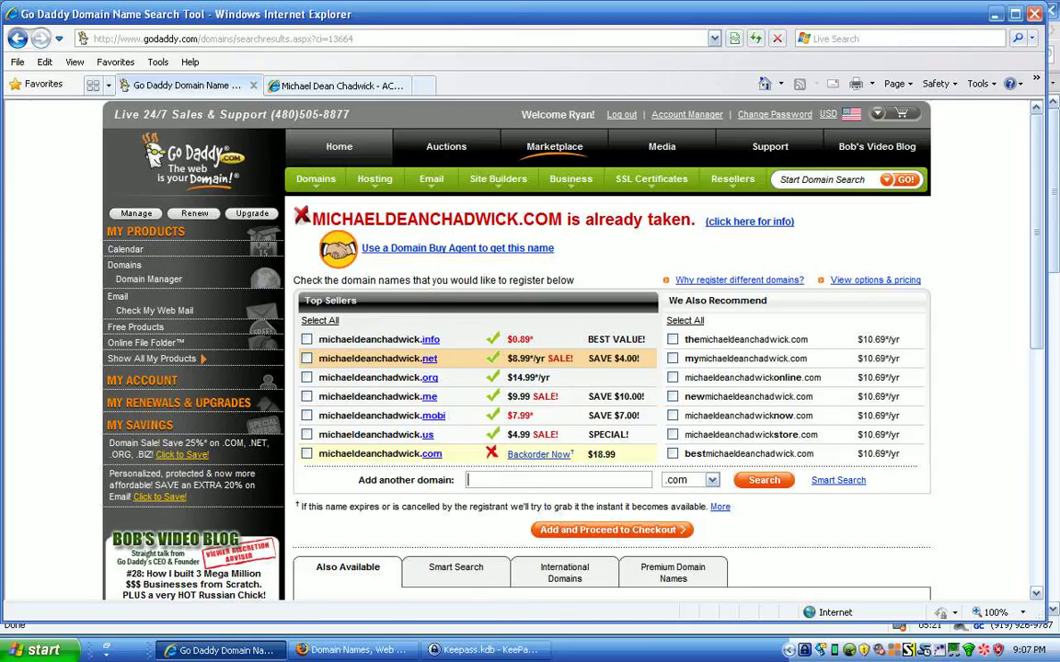
left_click_drag(574, 13, 572, 7)
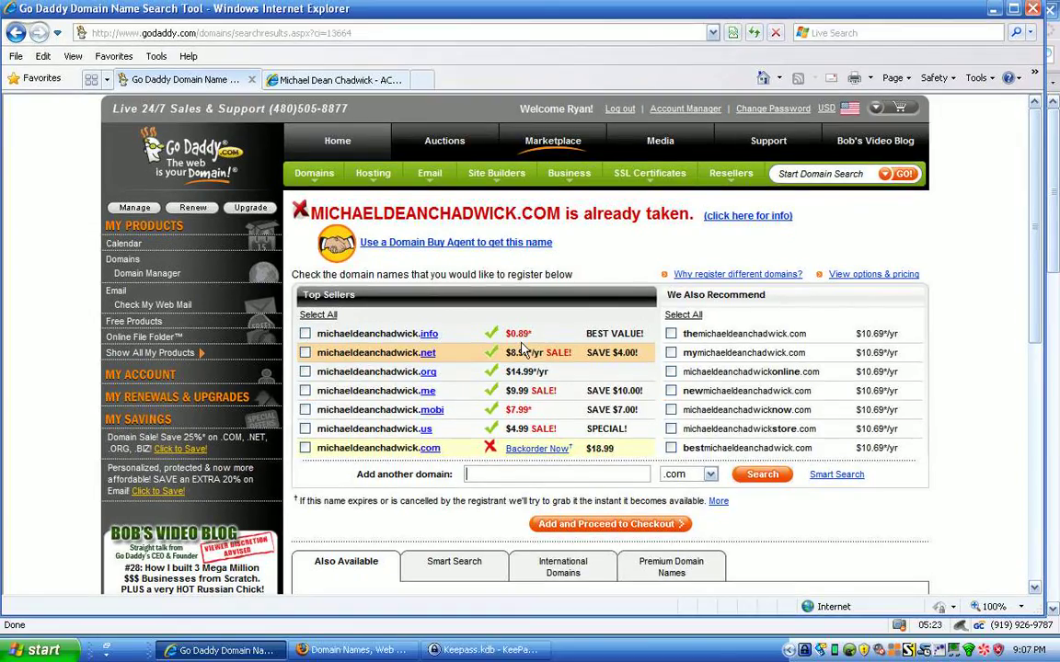
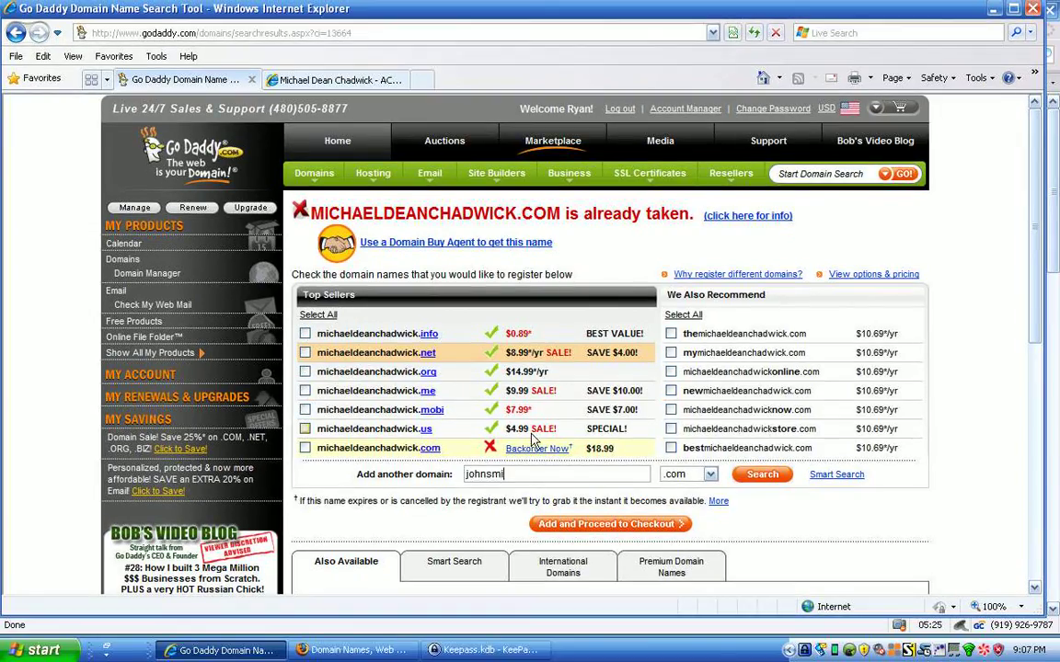
Search for a new .com domain name and add the available .com to proceed to checkout.
left_click(764, 476)
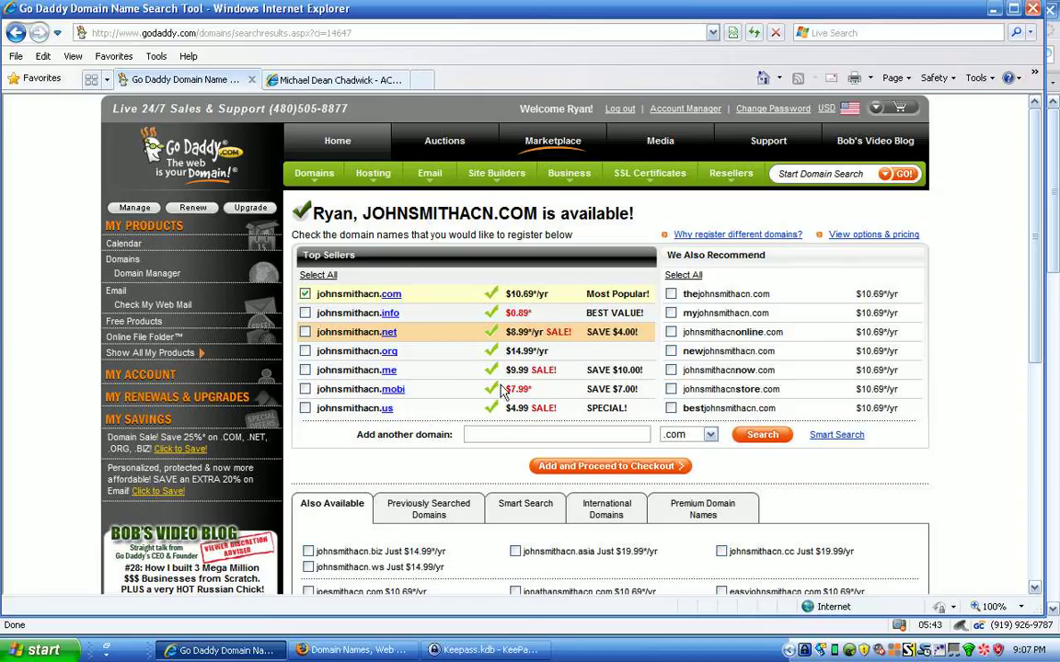
left_click(600, 473)
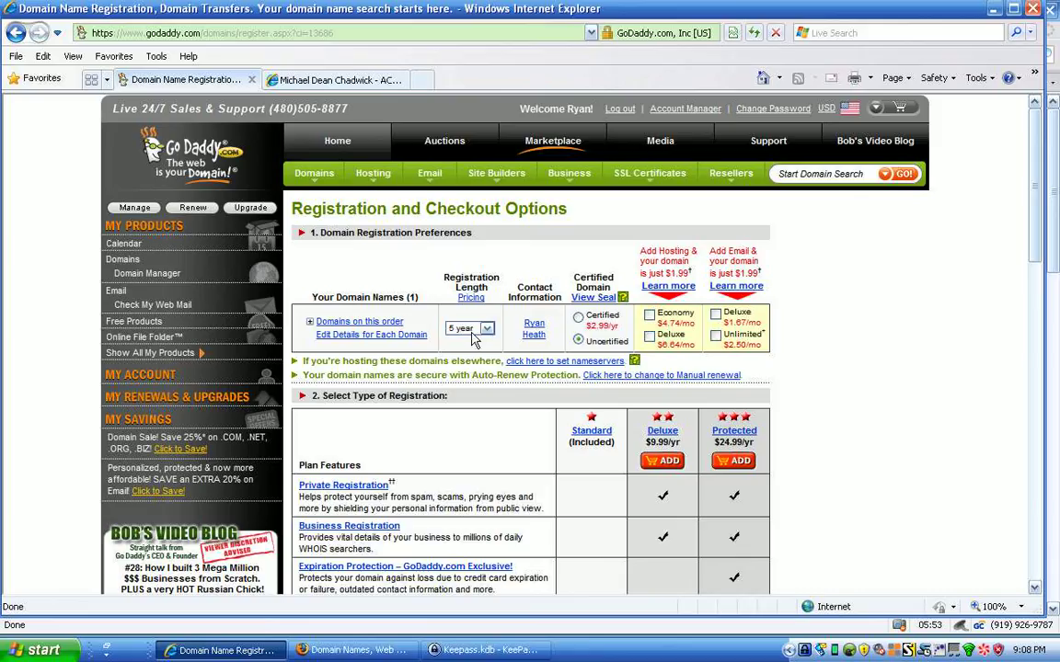
Choose a 2 year registration length, decline the extra offers, and continue to the cart.
left_click(471, 333)
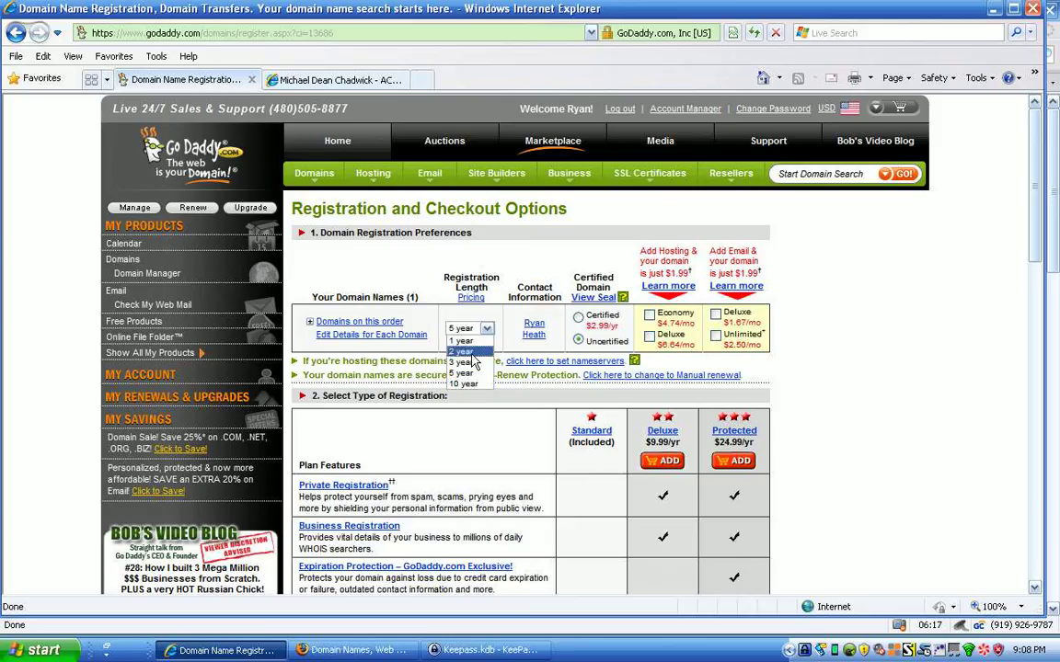
left_click(465, 352)
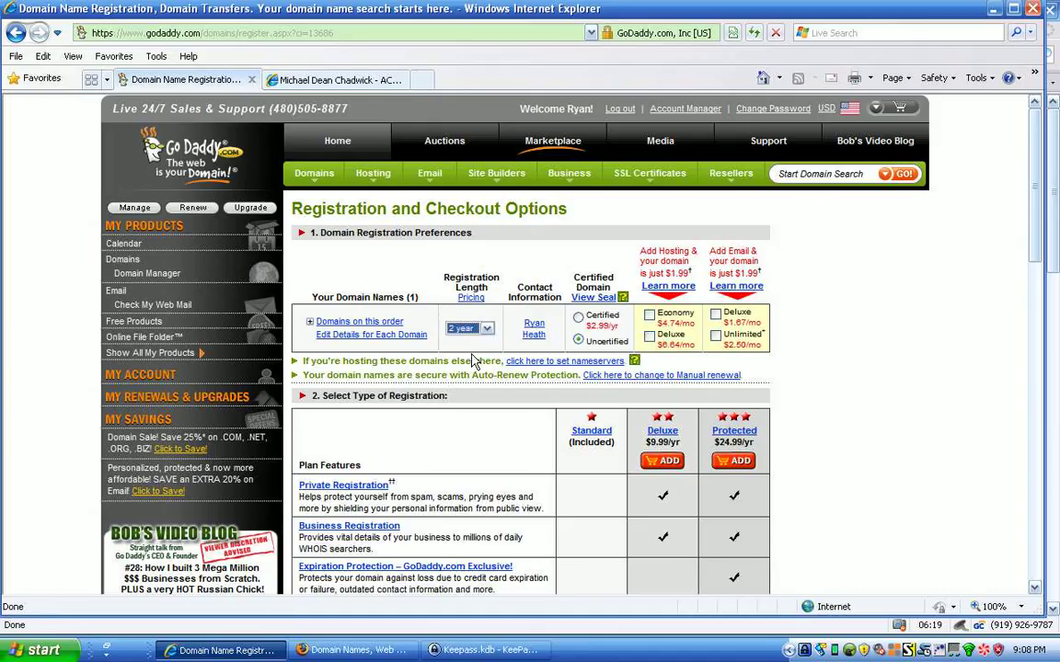
scroll(1037, 214, "down", 1)
scroll(1037, 215, "down", 4)
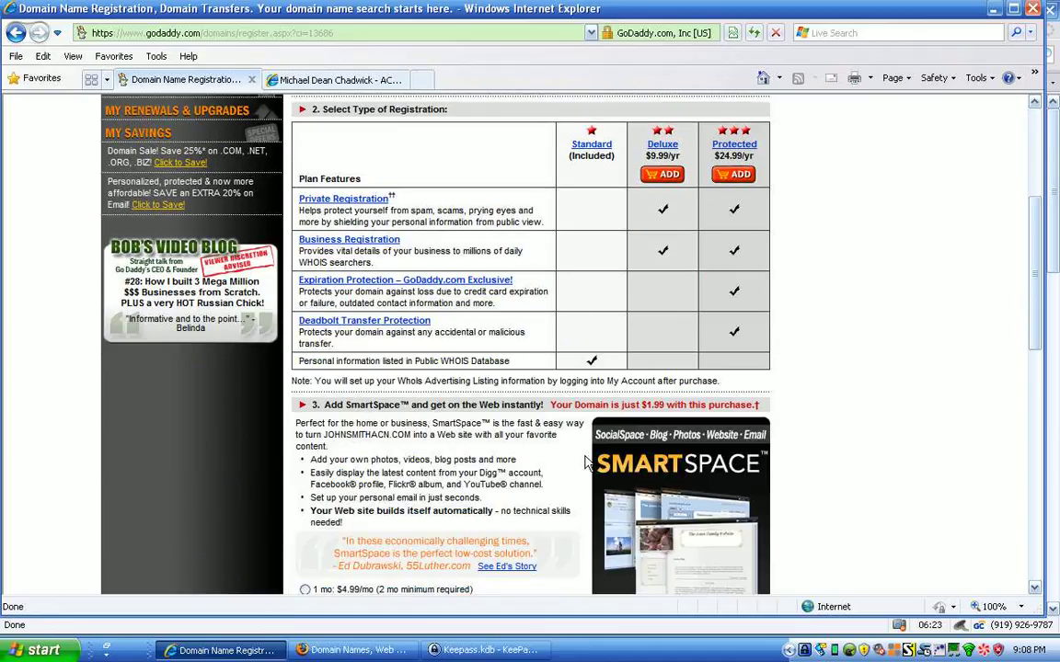
scroll(1037, 235, "down", 1)
left_click_drag(1036, 235, 1017, 350)
left_click(318, 317)
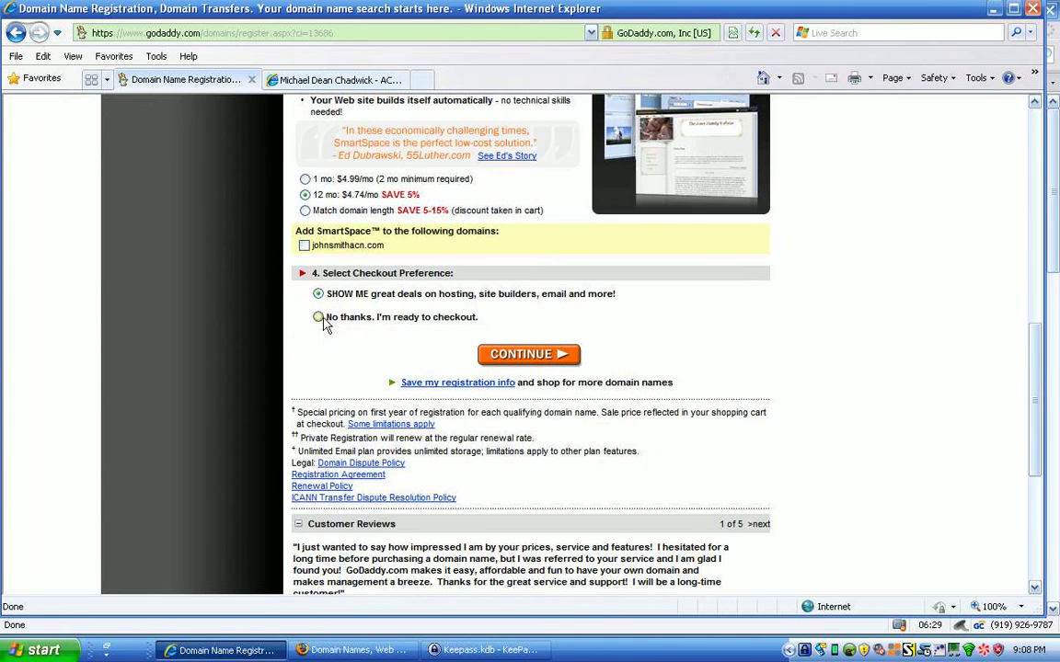
left_click(537, 357)
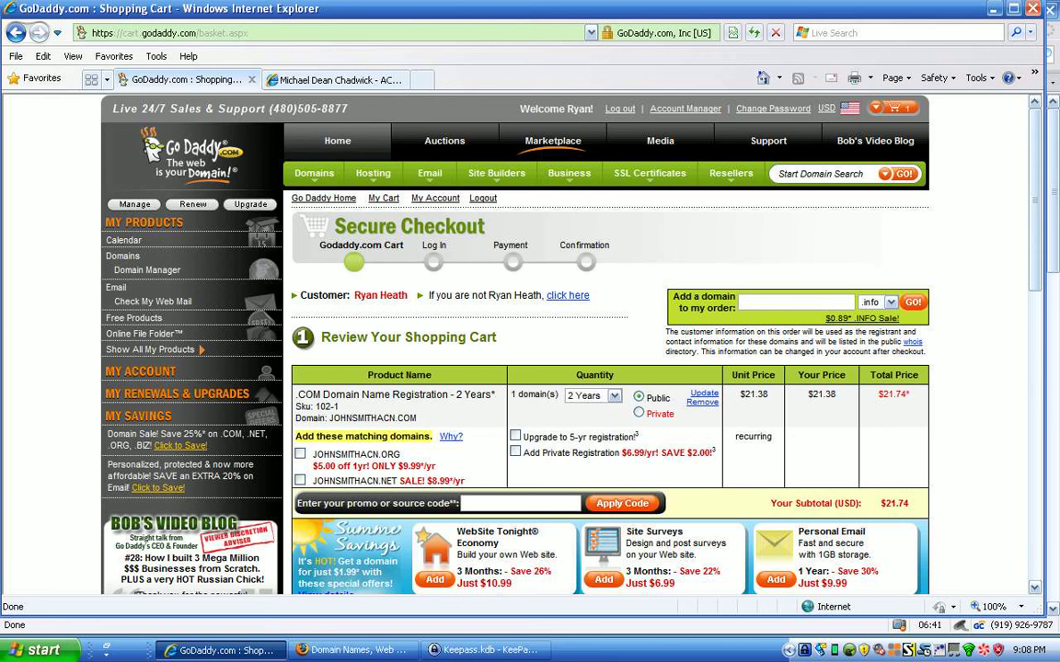
Review the cart's payment and terms section, then return to the GoDaddy home page.
left_click_drag(1038, 249, 1028, 409)
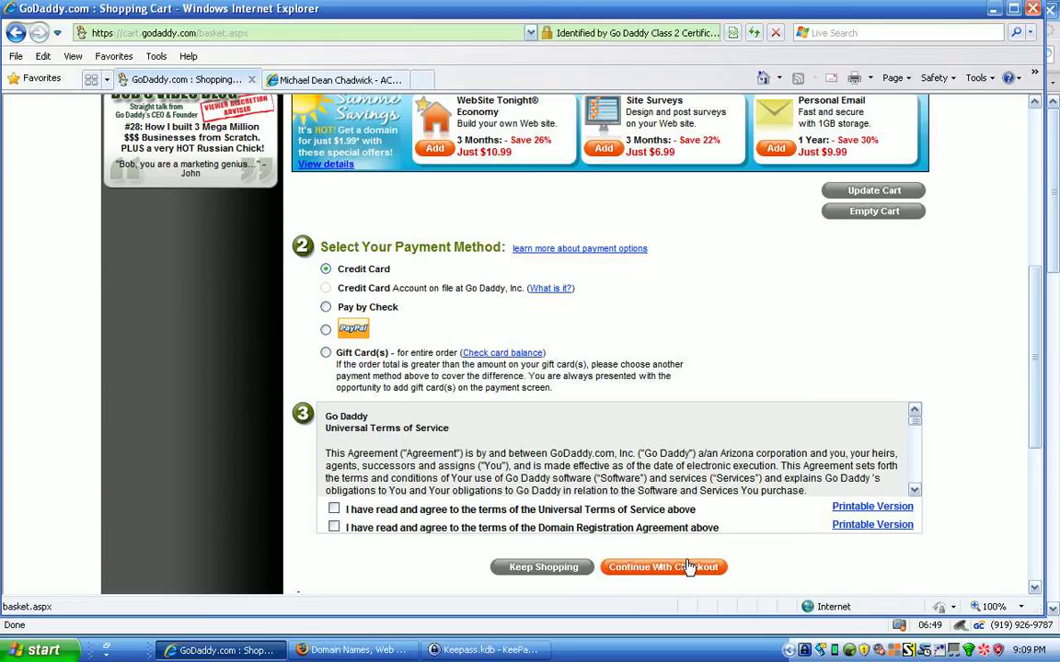
left_click_drag(1035, 419, 1036, 128)
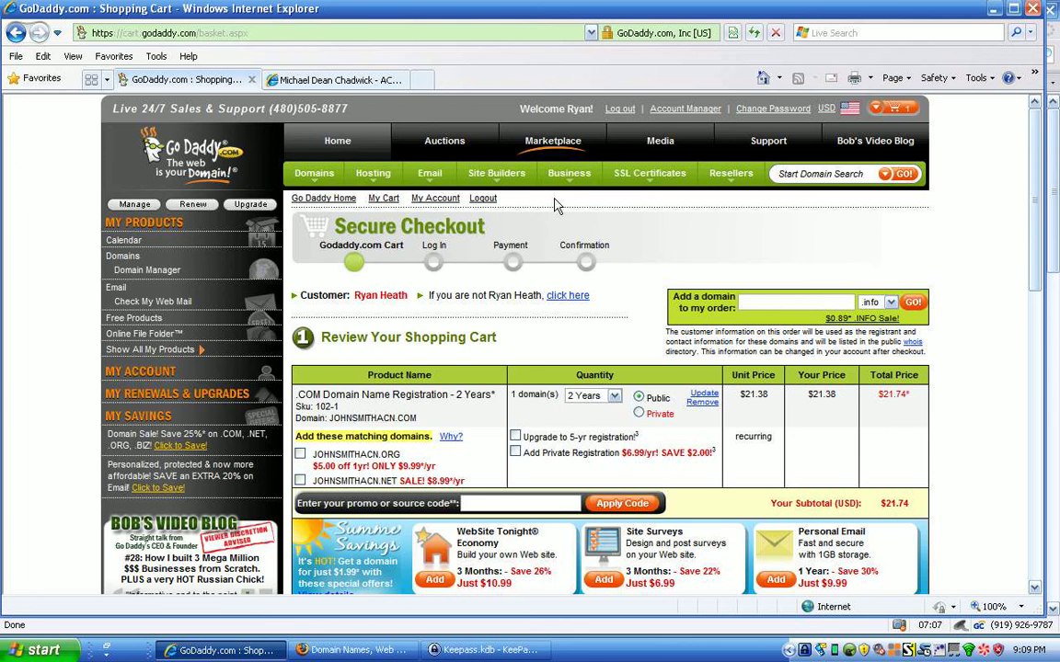
left_click(338, 145)
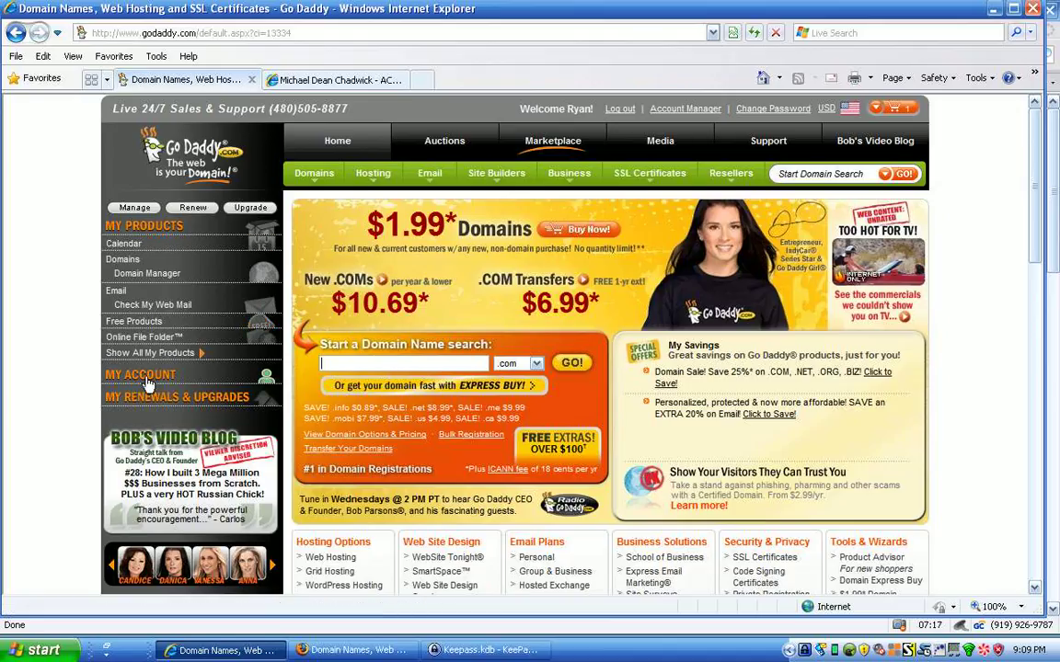
Open the registered domains list under My Products and manage the registered .COM domain.
left_click(126, 265)
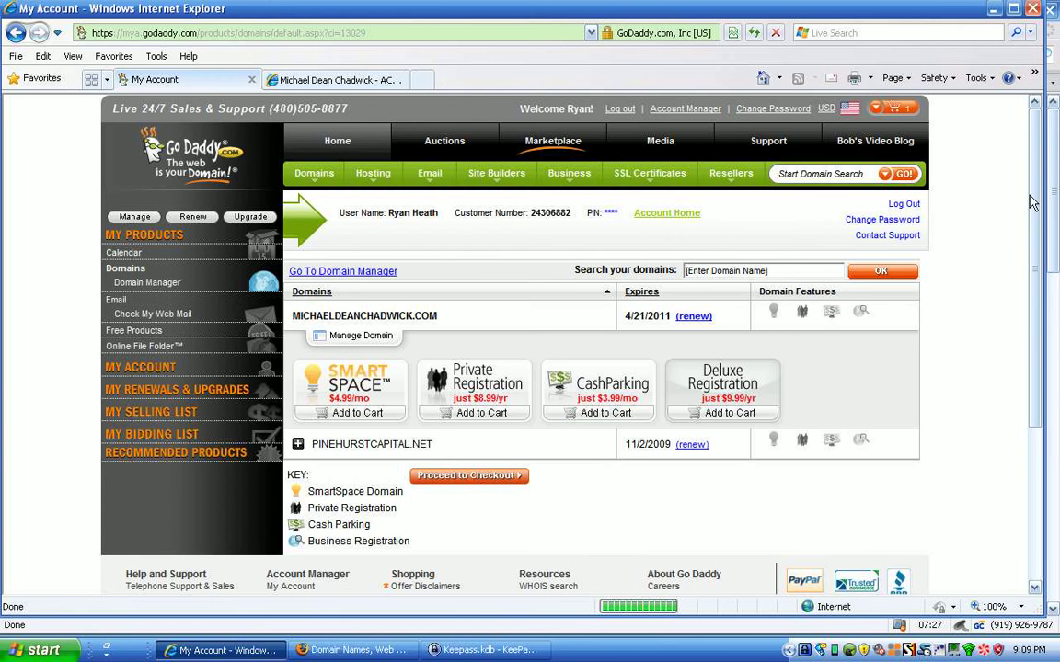
mouse_move(1032, 206)
left_mouse_down()
mouse_move(1039, 246)
mouse_move(1032, 200)
left_mouse_up()
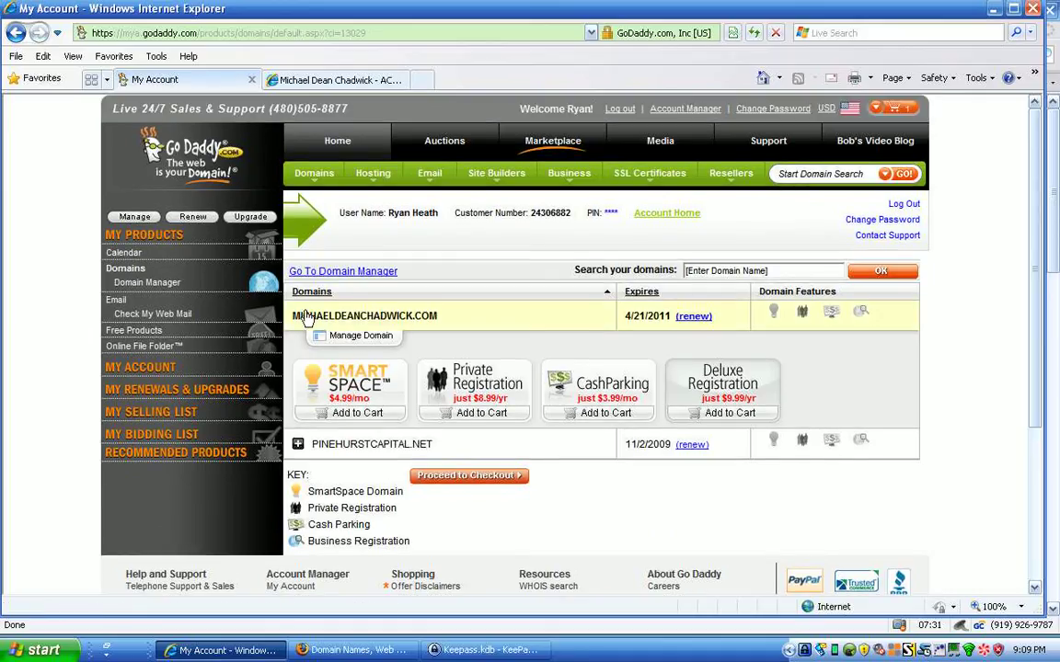
left_click(358, 336)
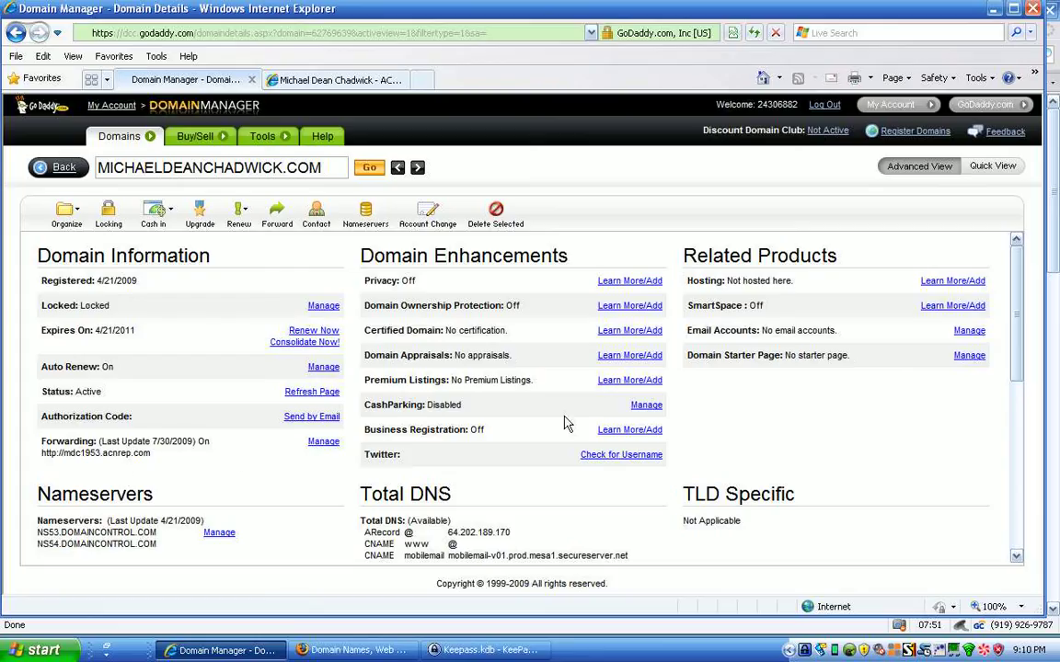
left_click(323, 443)
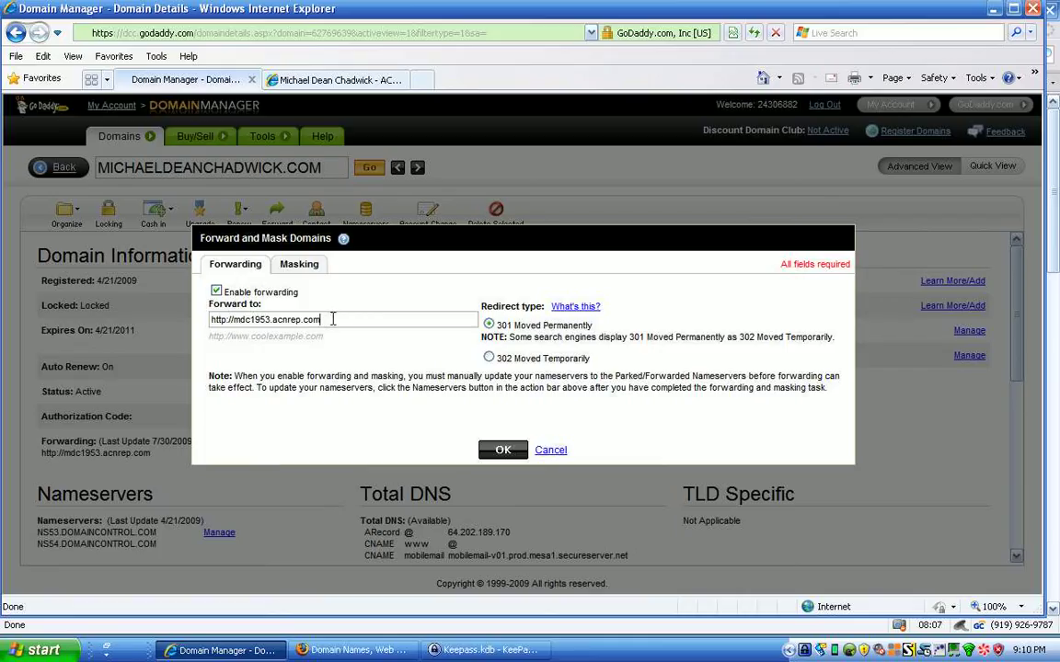
left_click_drag(330, 321, 213, 322)
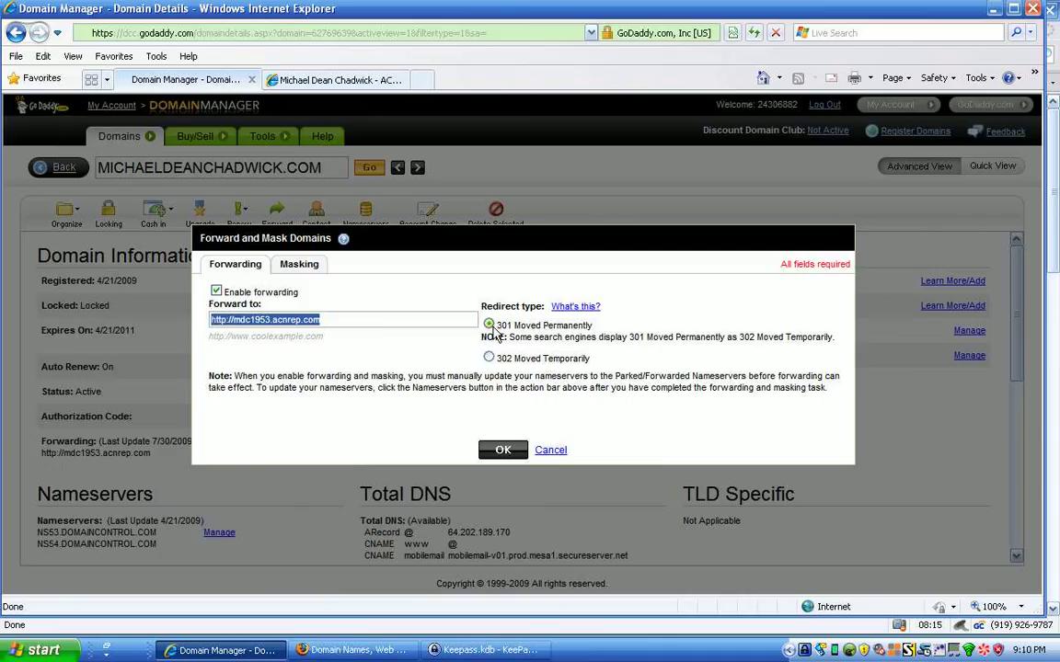
left_click(310, 269)
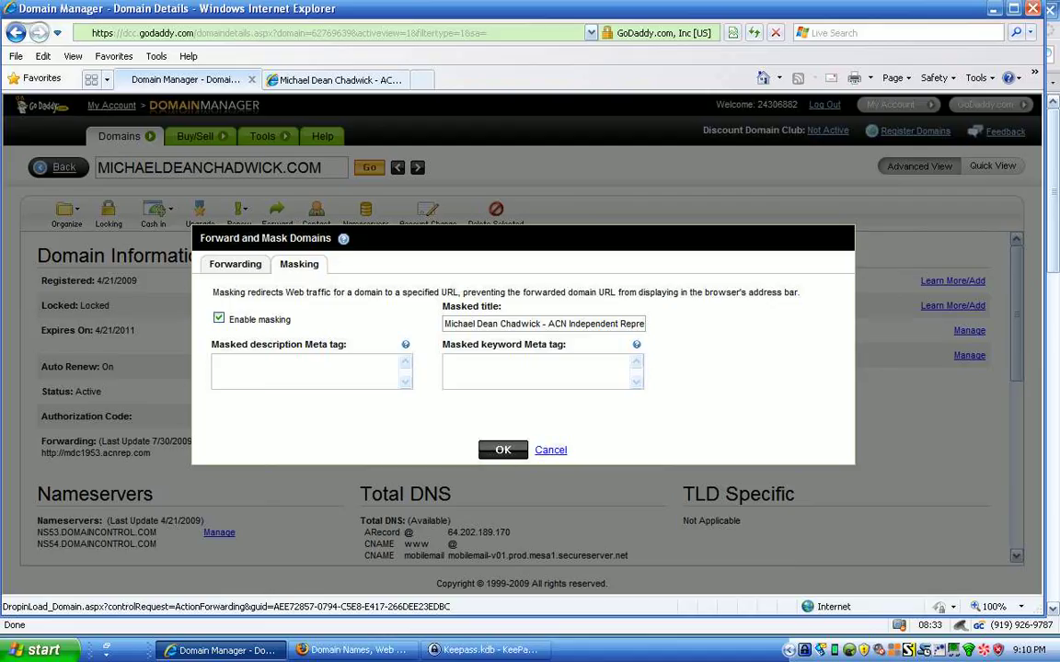
left_click(550, 451)
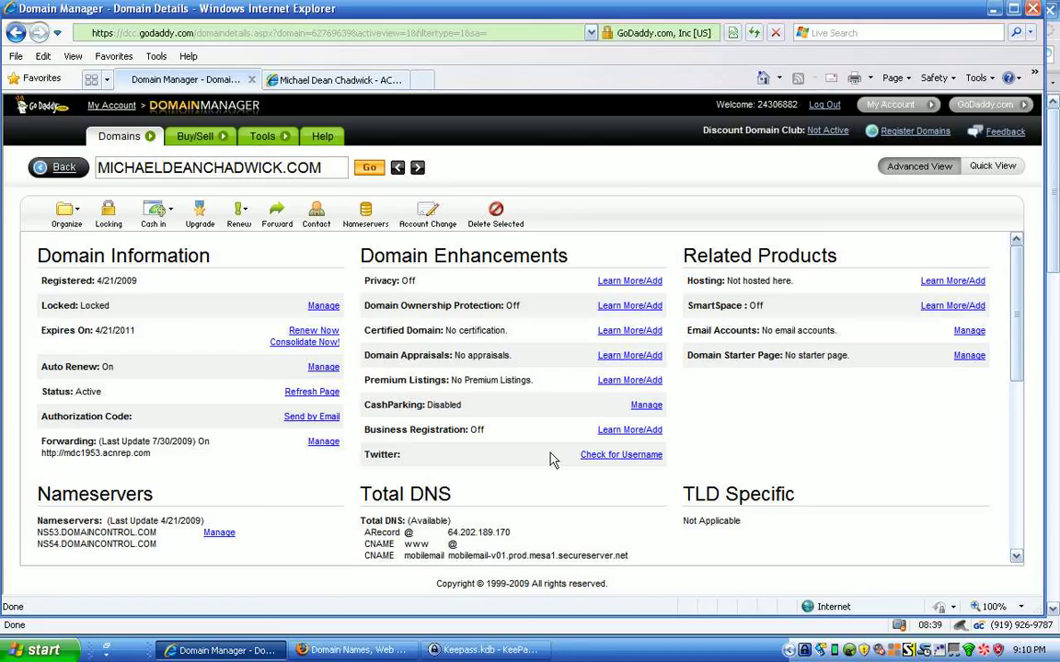
Reload the registered .com address in the ACN representative tab to load the masked site.
left_click(333, 79)
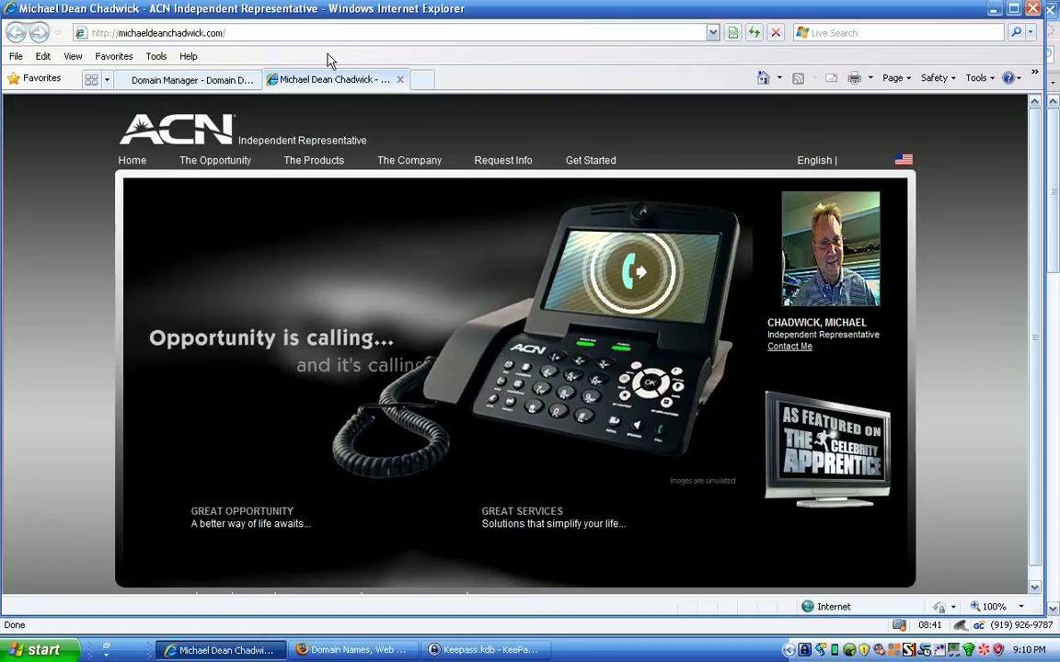
left_click(279, 34)
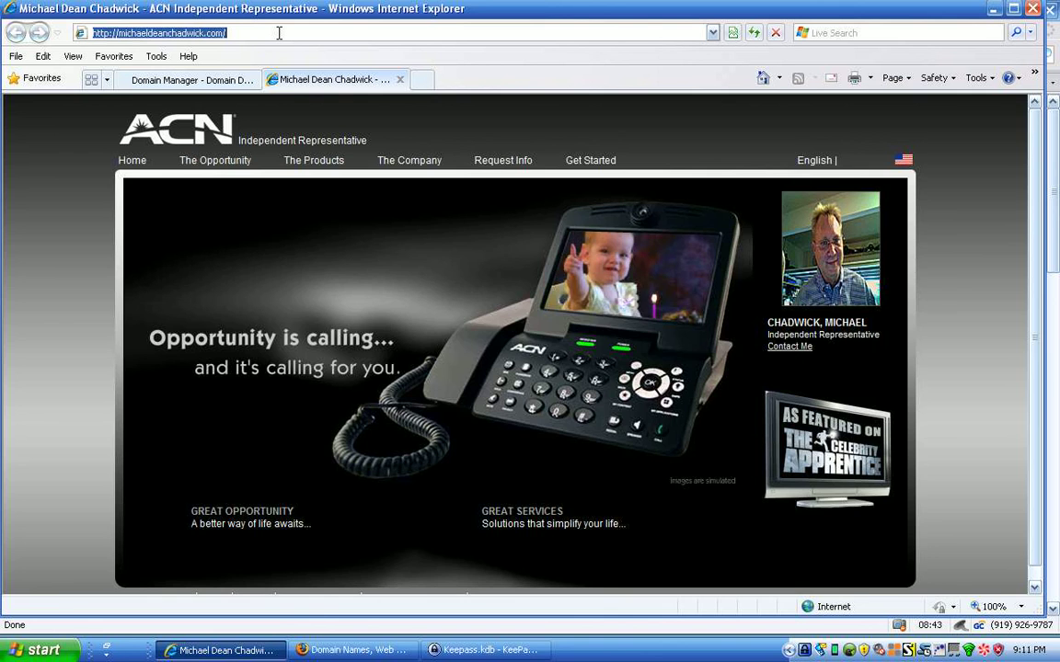
key("Return")
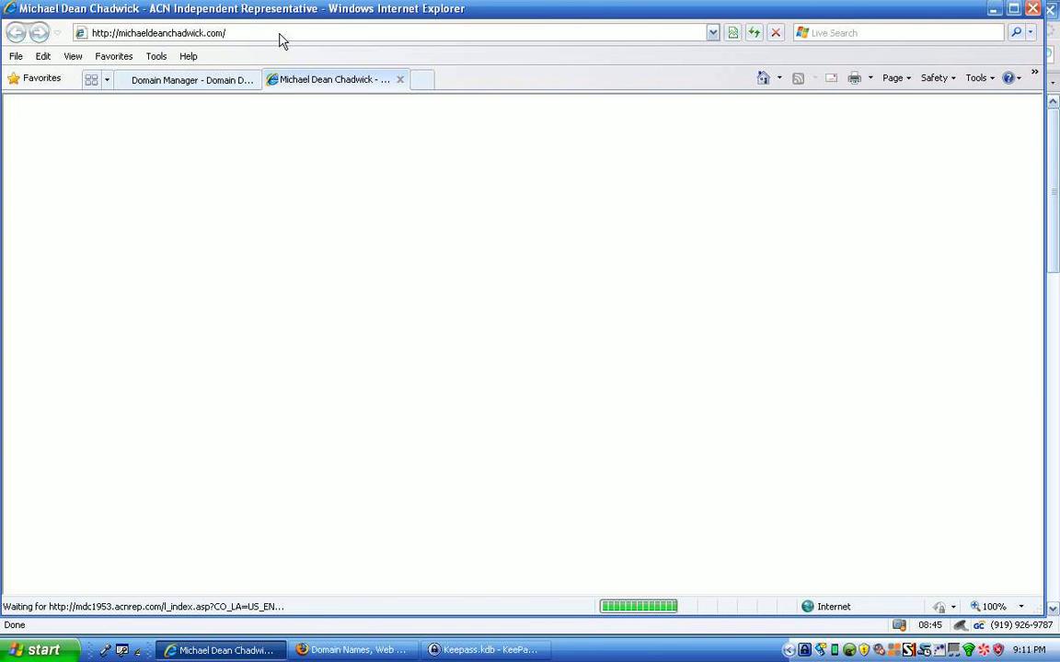